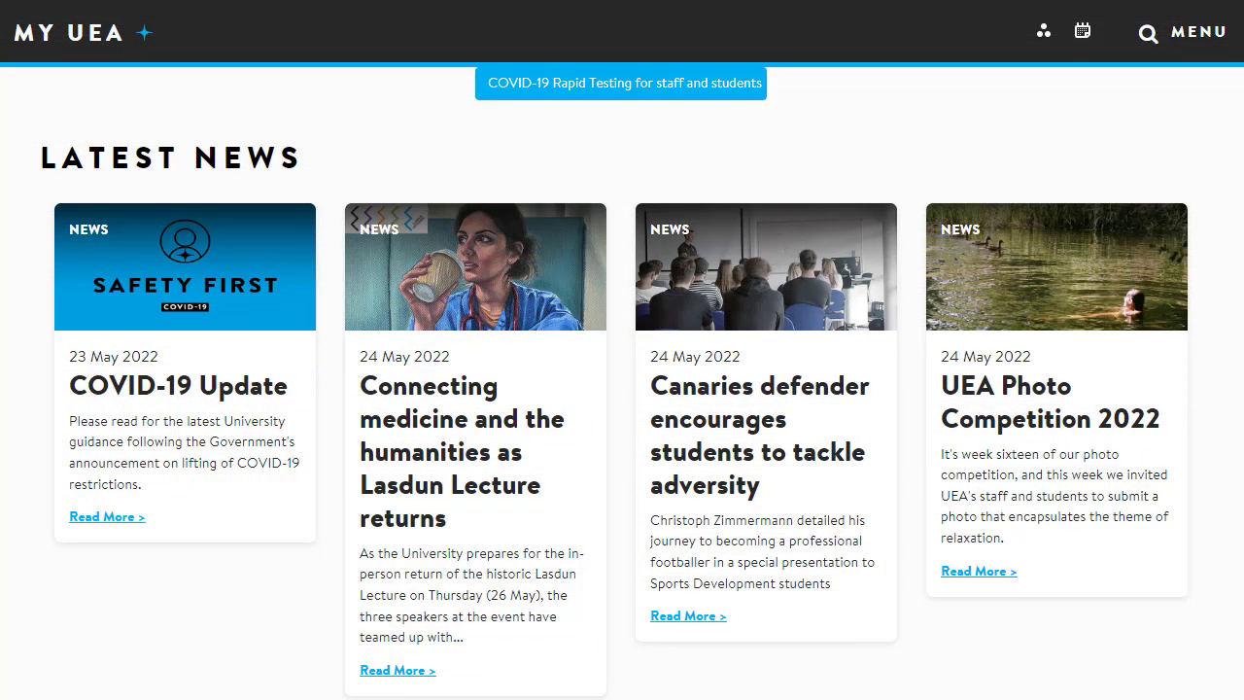
# Go from the My UEA news page via Explore My Library to the A-Z Databases list.
pyautogui.scroll(-4, 622, 350)
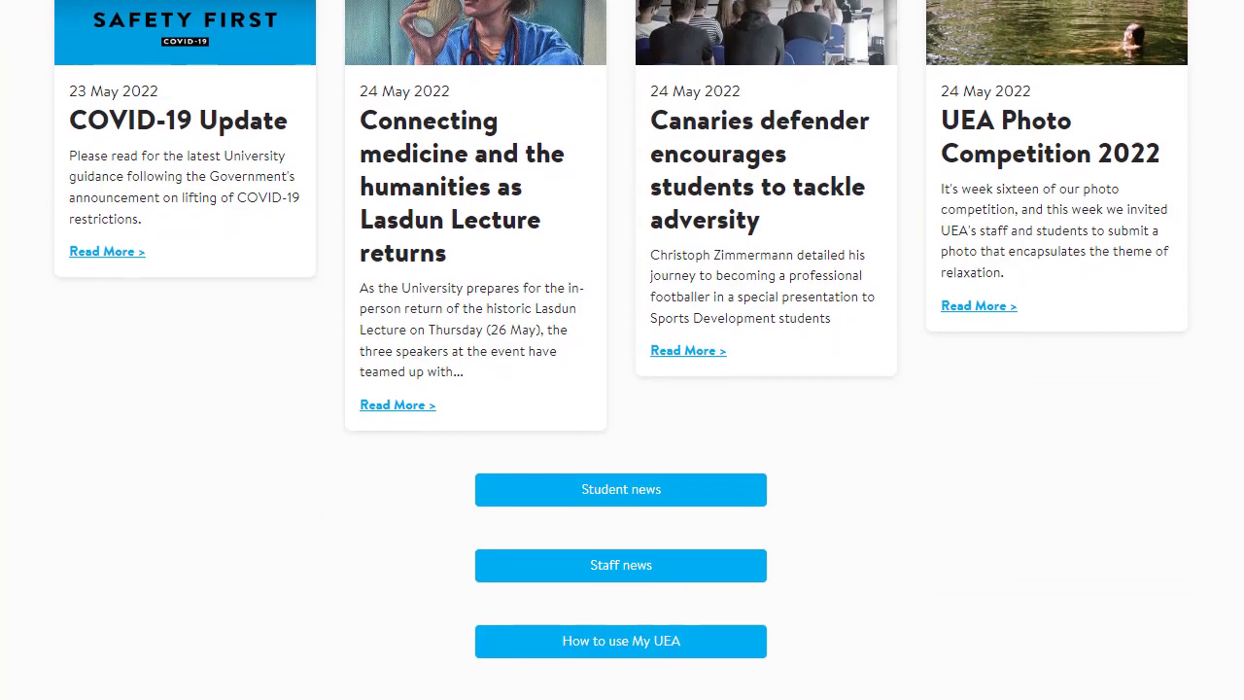
pyautogui.scroll(-5, 622, 350)
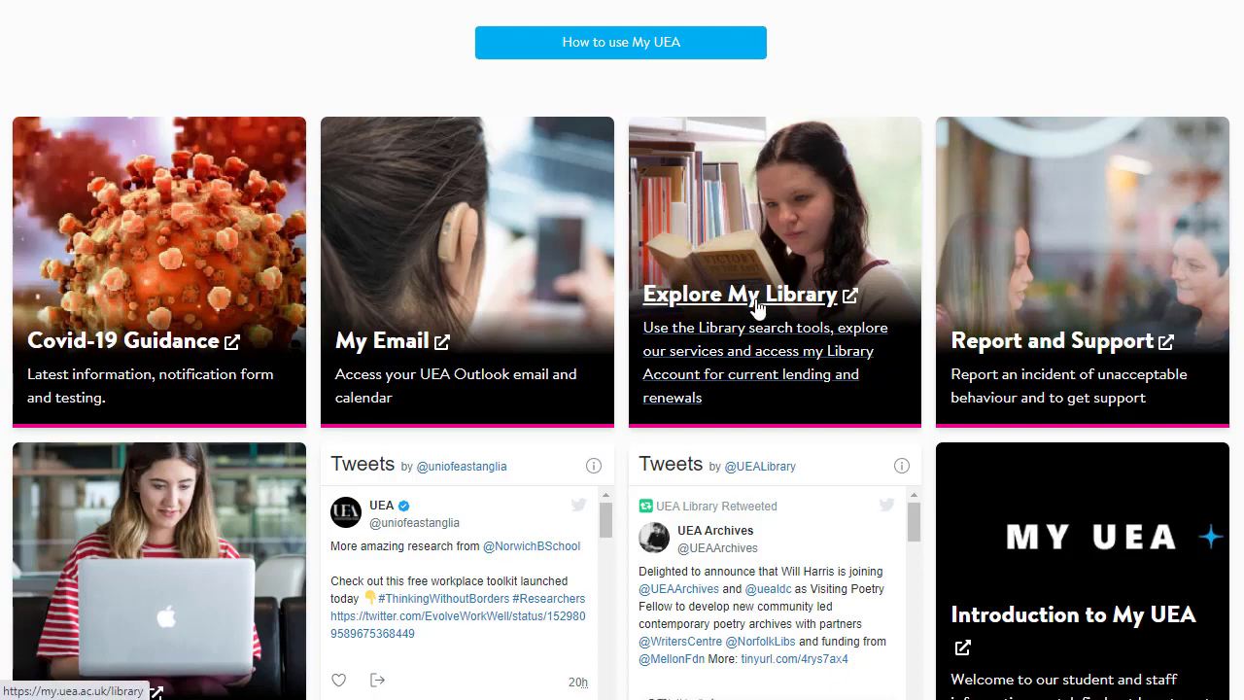
pyautogui.click(757, 307)
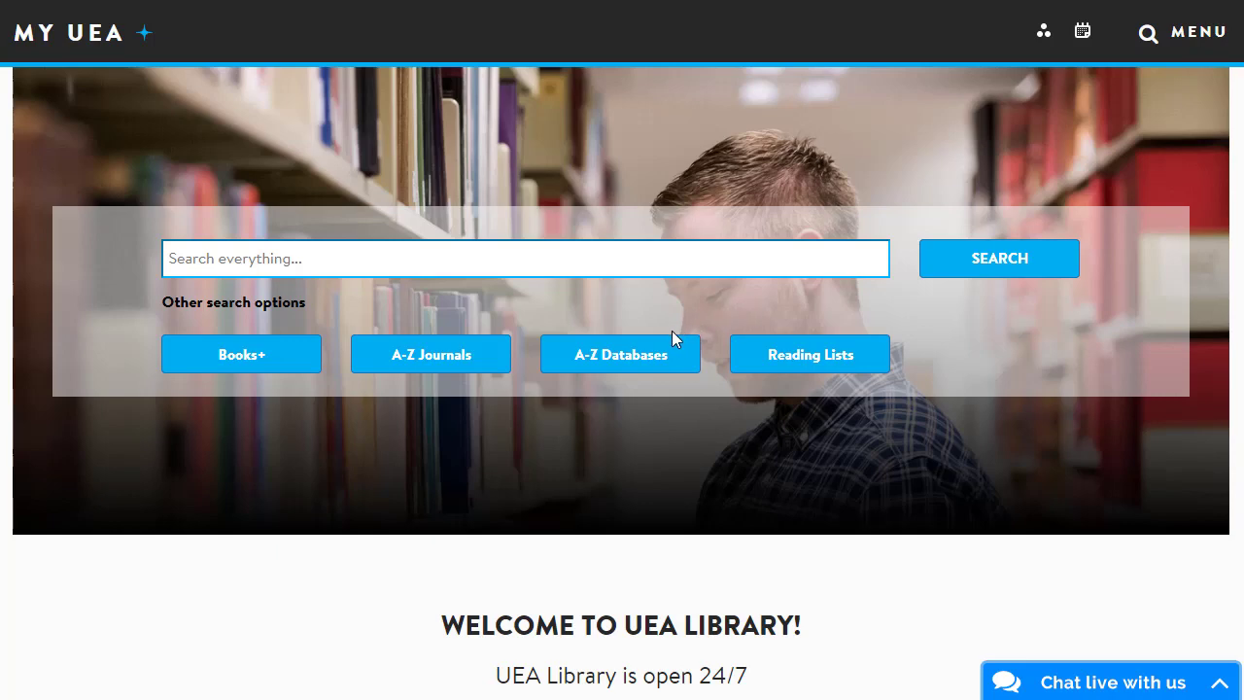
pyautogui.click(636, 355)
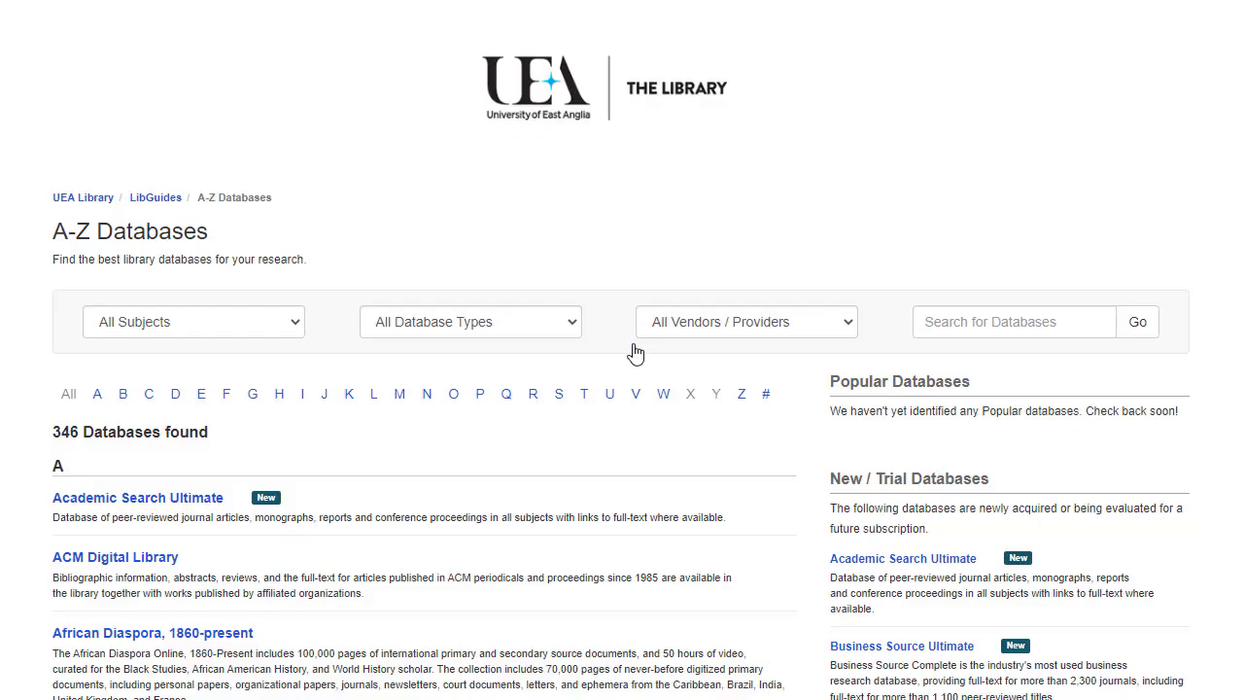
# Filter the A-Z database list to letter C and scroll to the Cochrane Library entry.
pyautogui.scroll(-1, 634, 351)
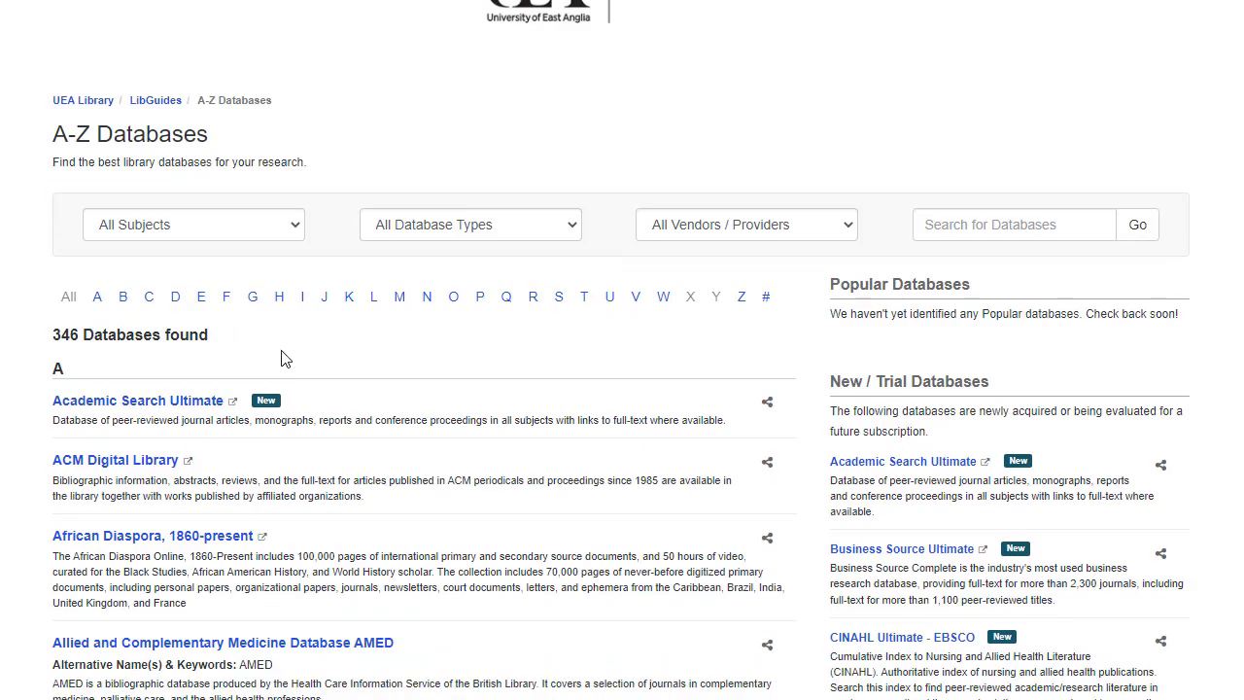
pyautogui.click(148, 298)
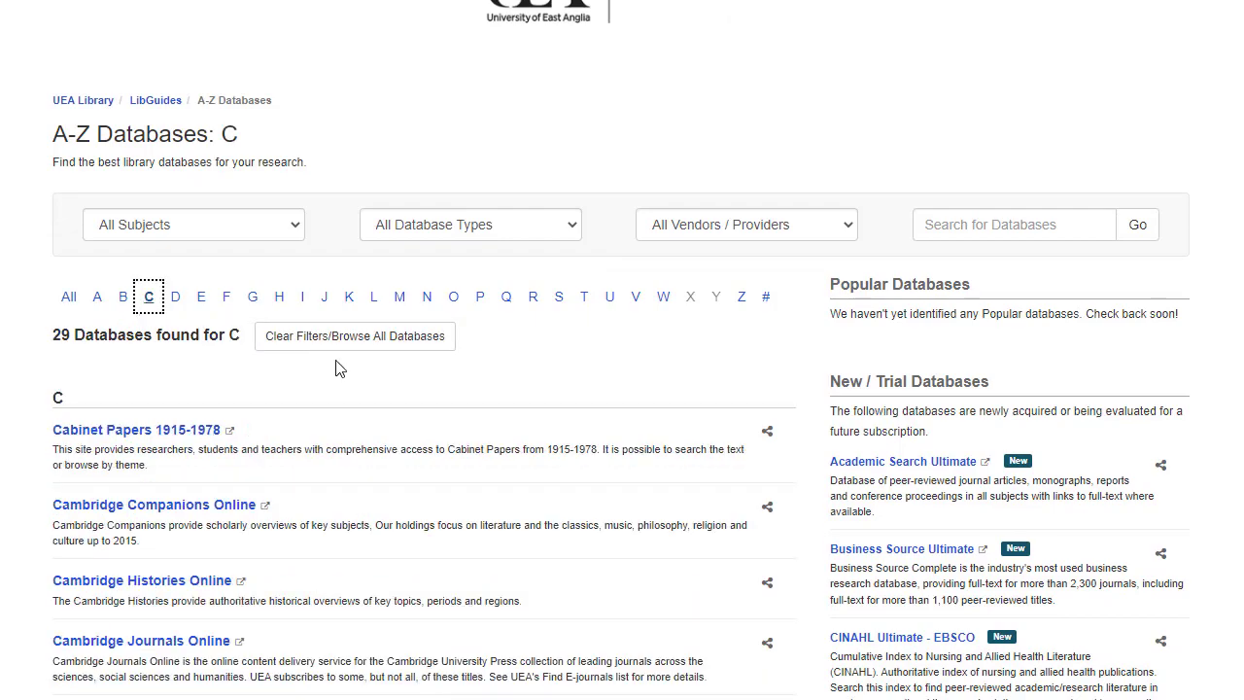
pyautogui.scroll(-6, 414, 381)
pyautogui.scroll(-9, 414, 381)
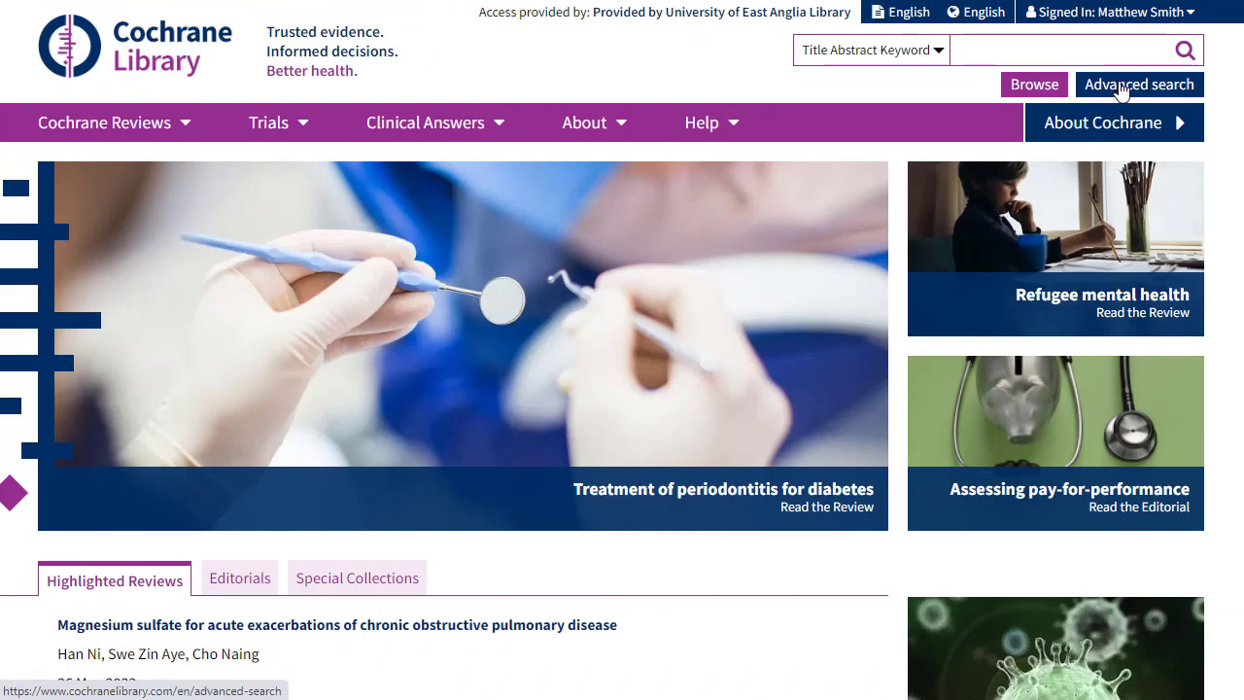
# In Advanced Search, enter 'cognitive behavio* therap*' on line one and 'anxiety' on a second line.
pyautogui.click(1120, 86)
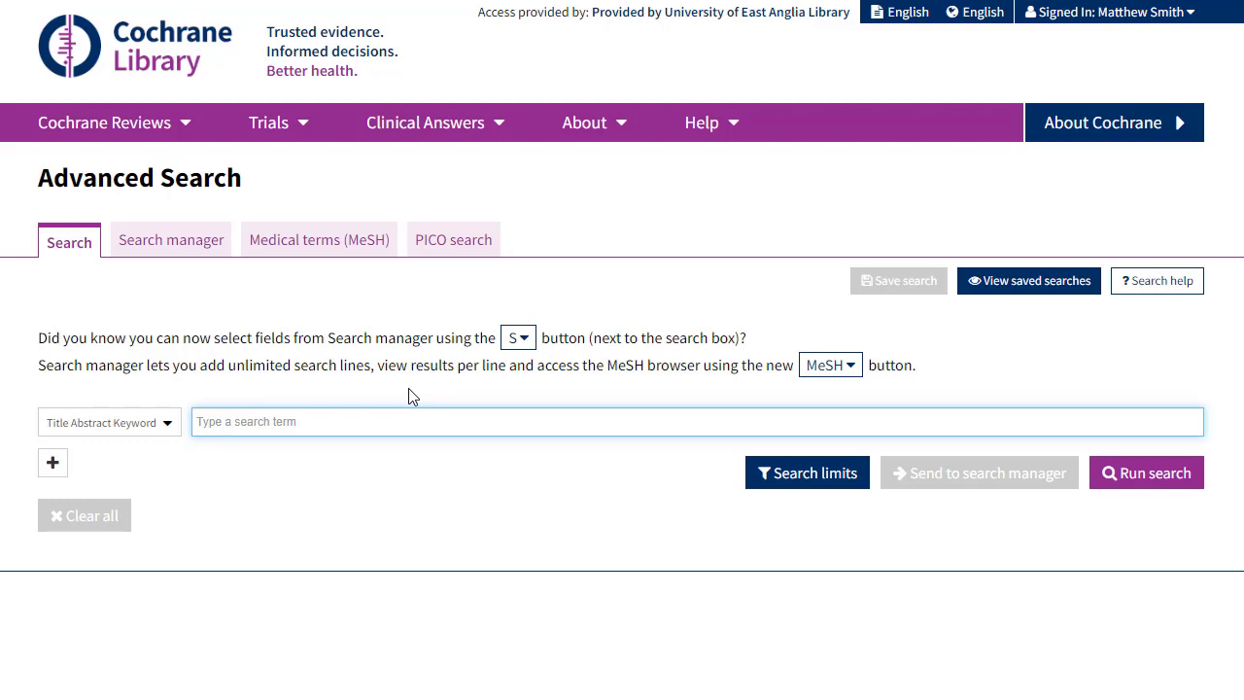
pyautogui.write('cognitiv')
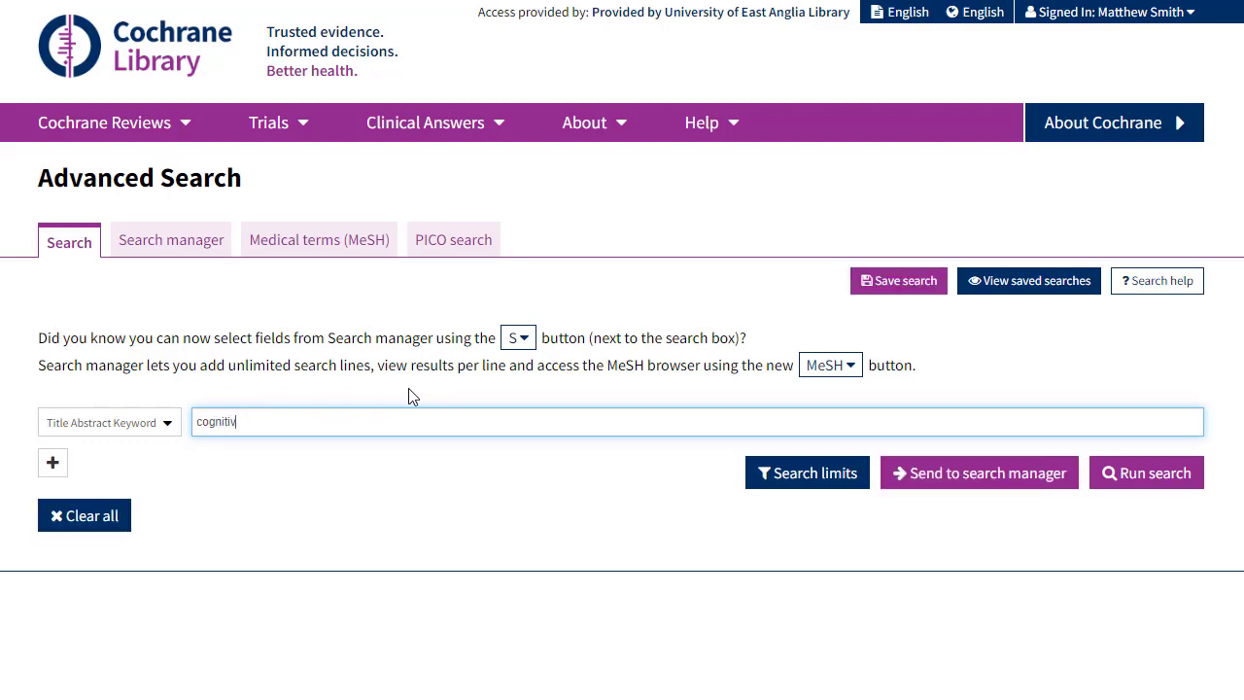
pyautogui.write('e behavio')
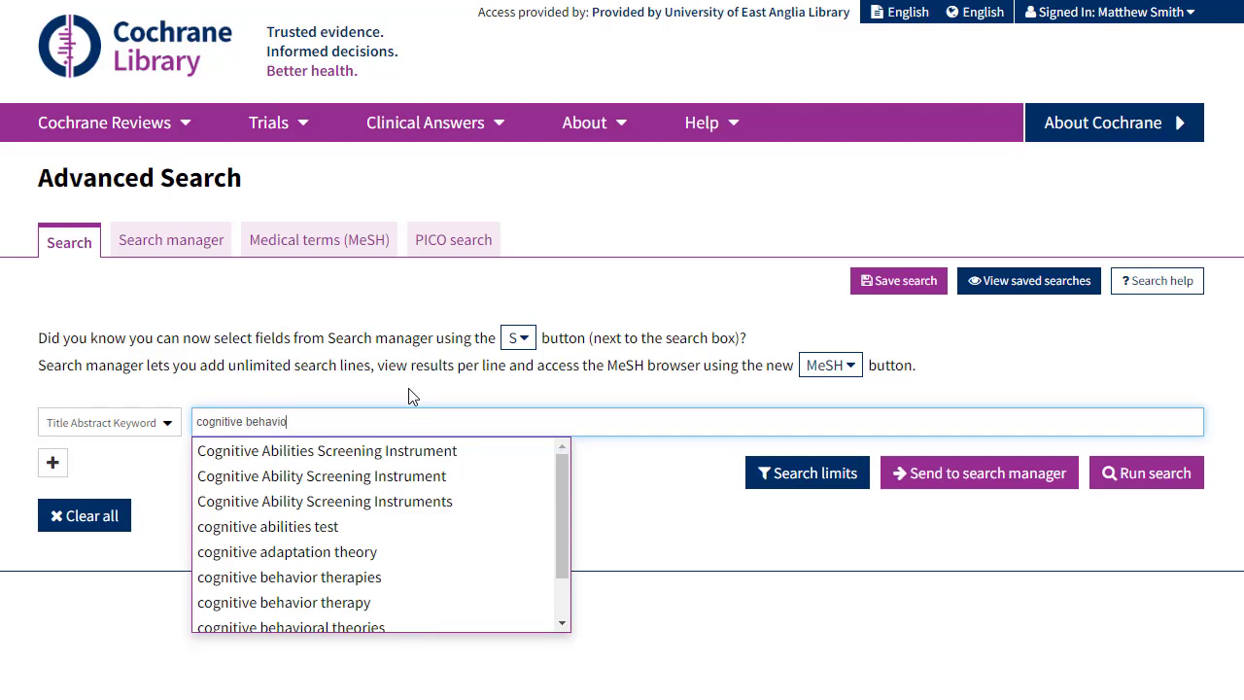
pyautogui.write('* therap*')
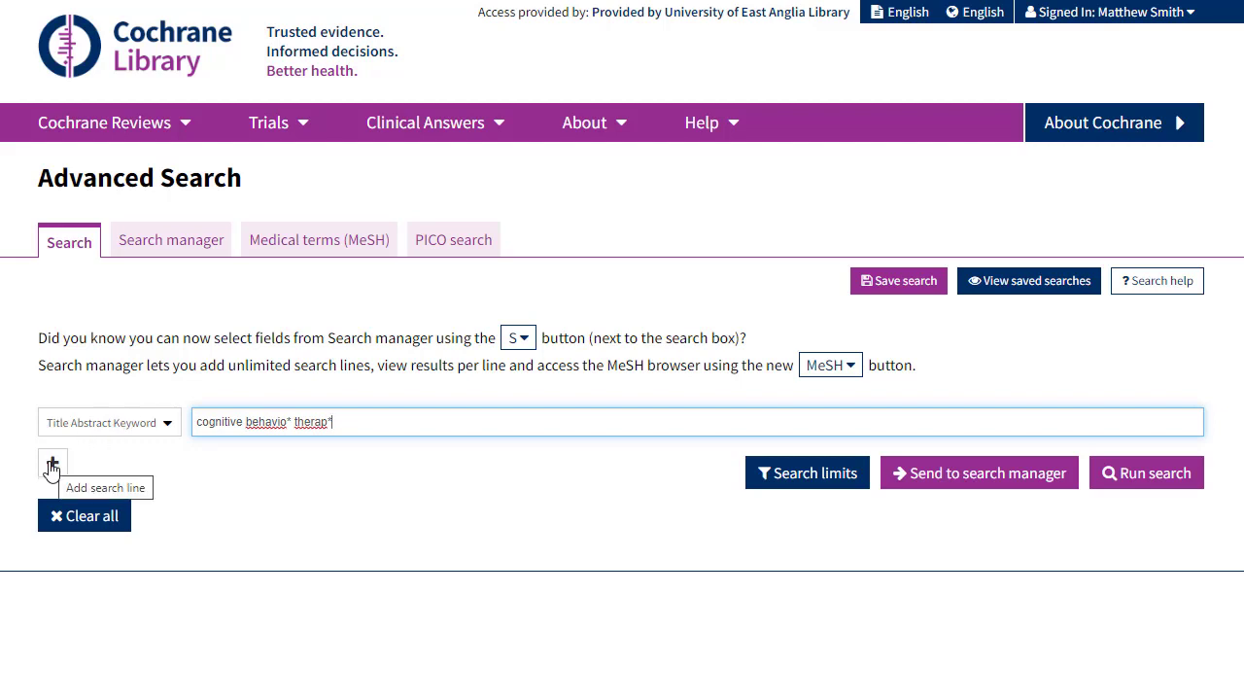
pyautogui.click(53, 464)
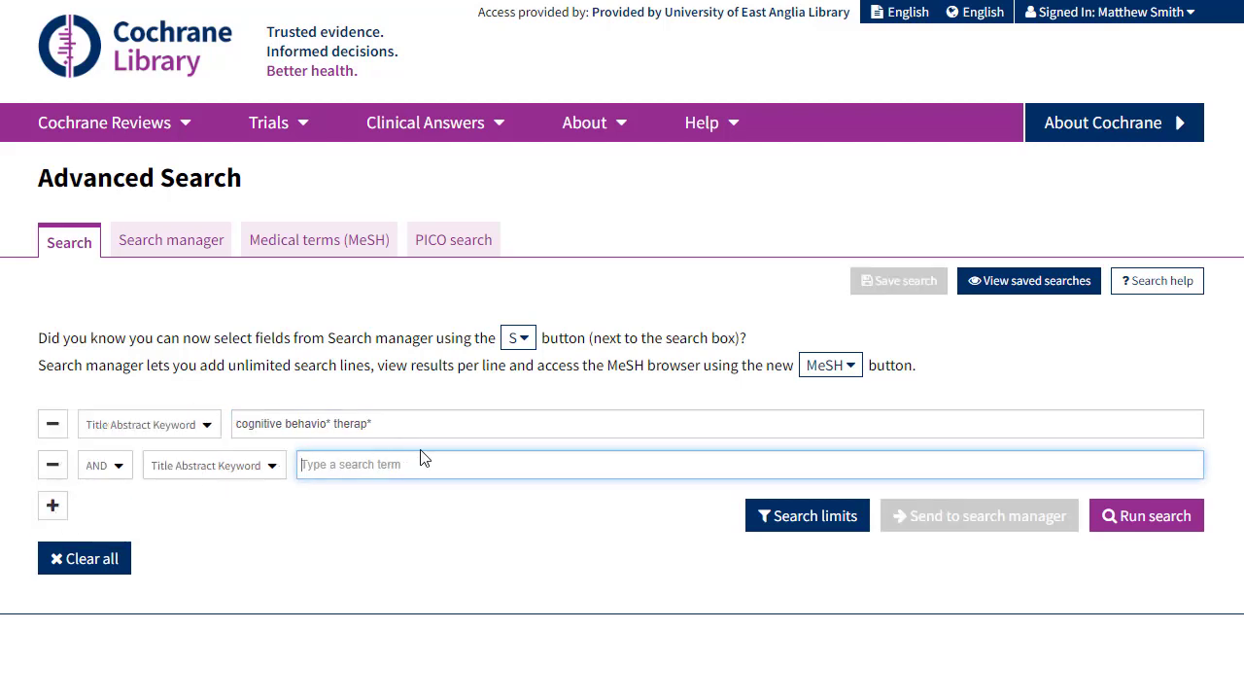
pyautogui.write('a')
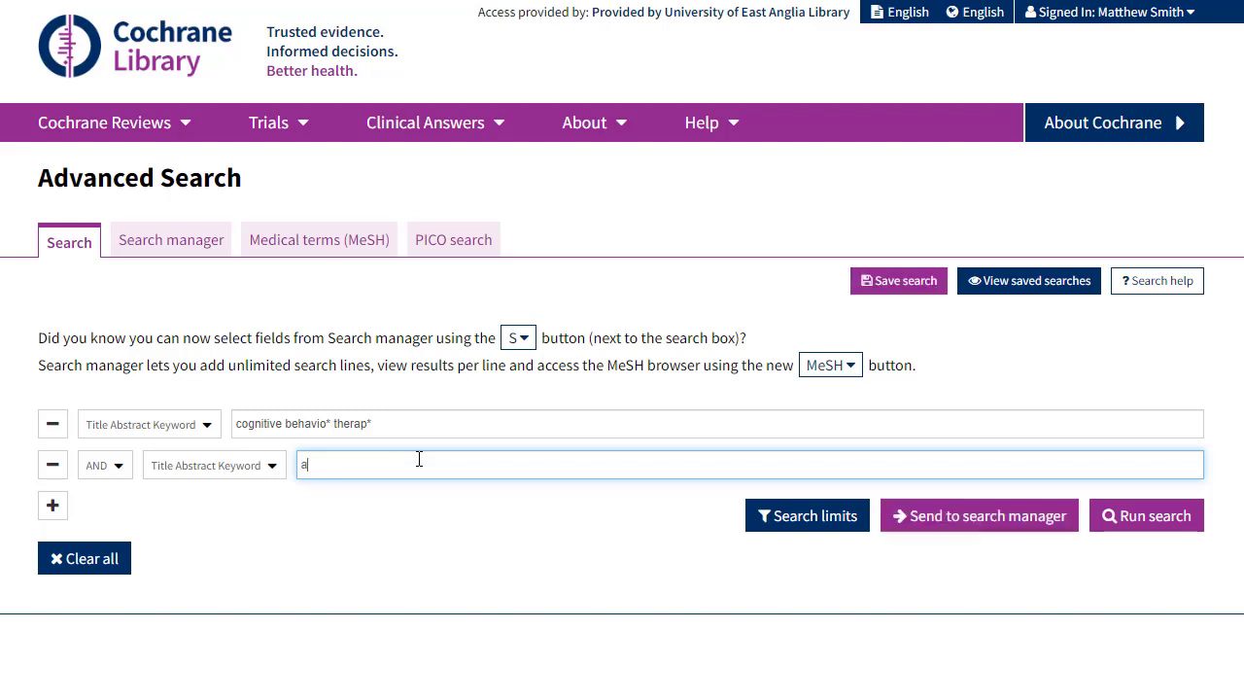
pyautogui.write('nxiety')
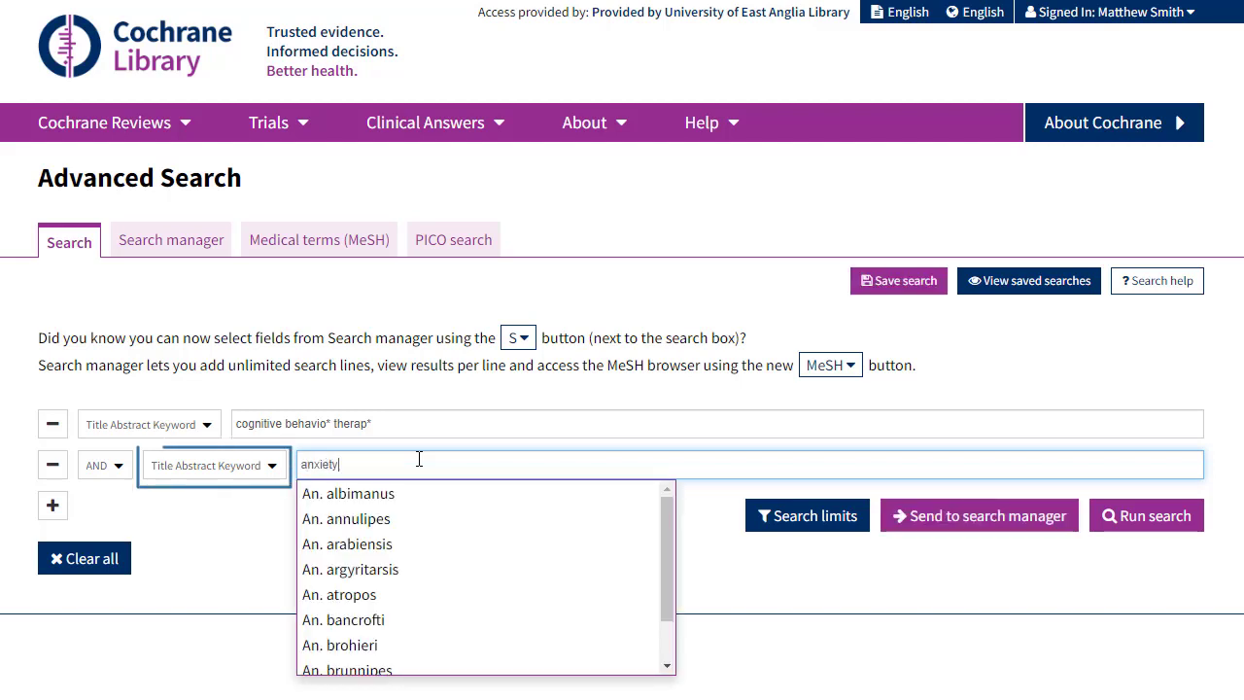
pyautogui.click(606, 395)
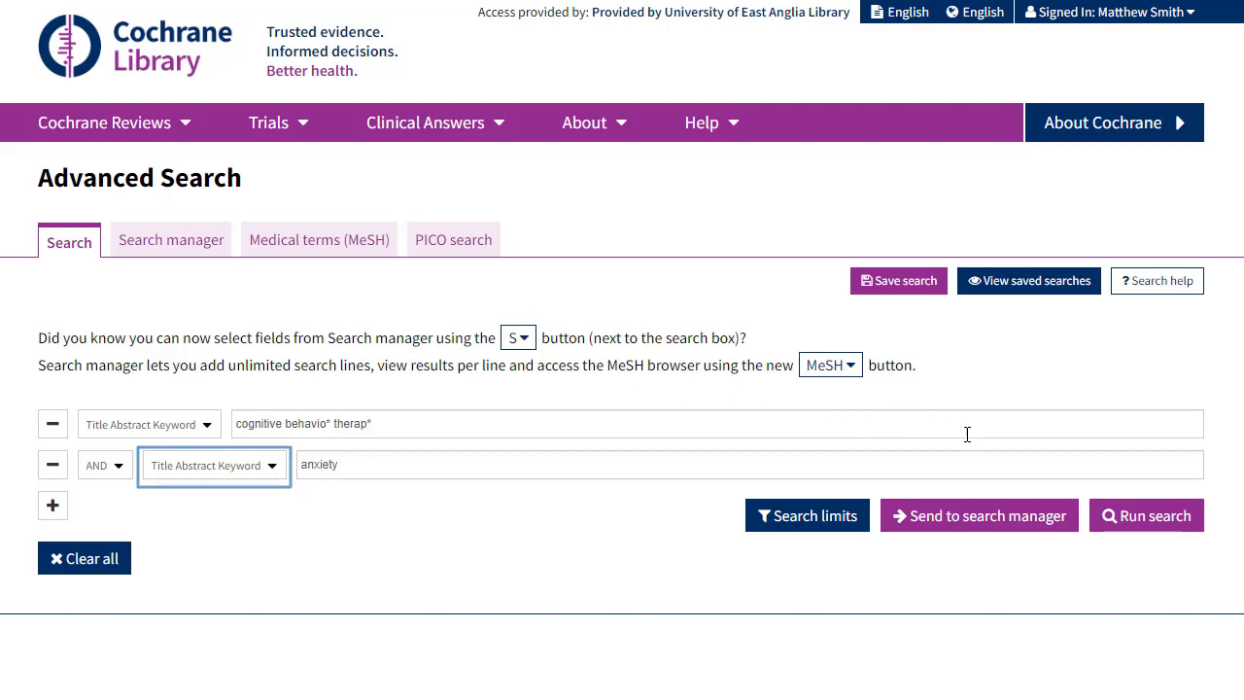
# Run the combined CBT and anxiety search.
pyautogui.click(1128, 525)
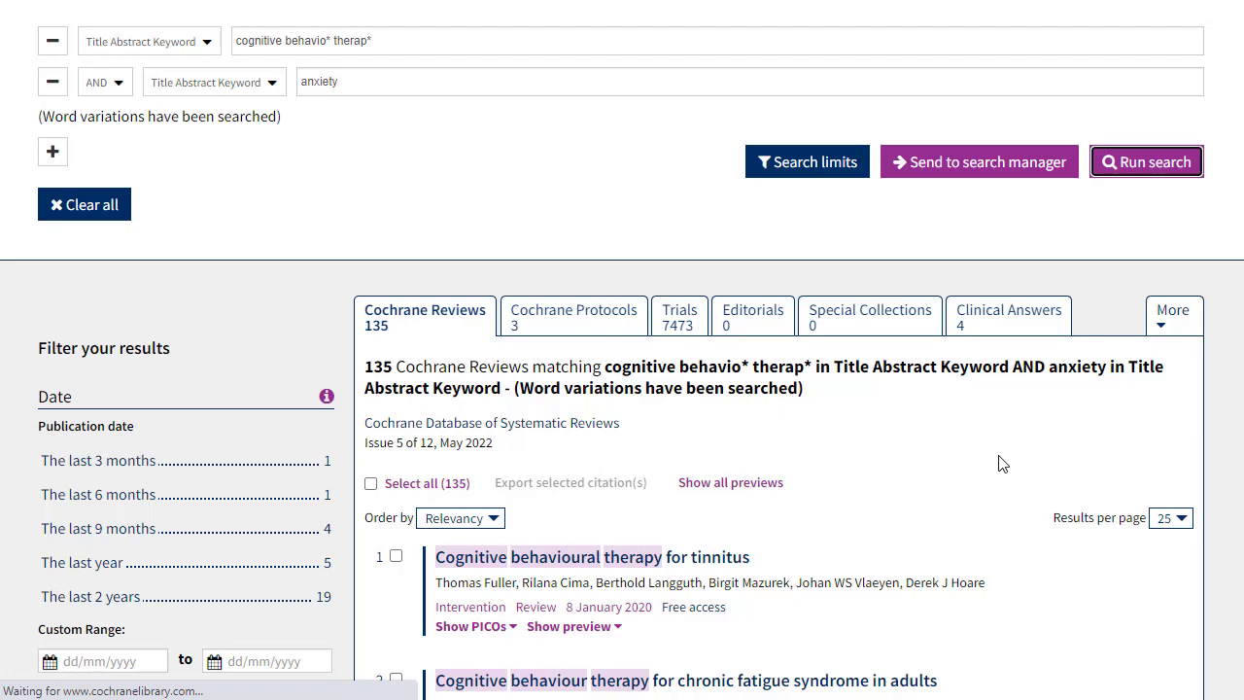
pyautogui.scroll(-1, 1003, 465)
pyautogui.scroll(-1, 1004, 465)
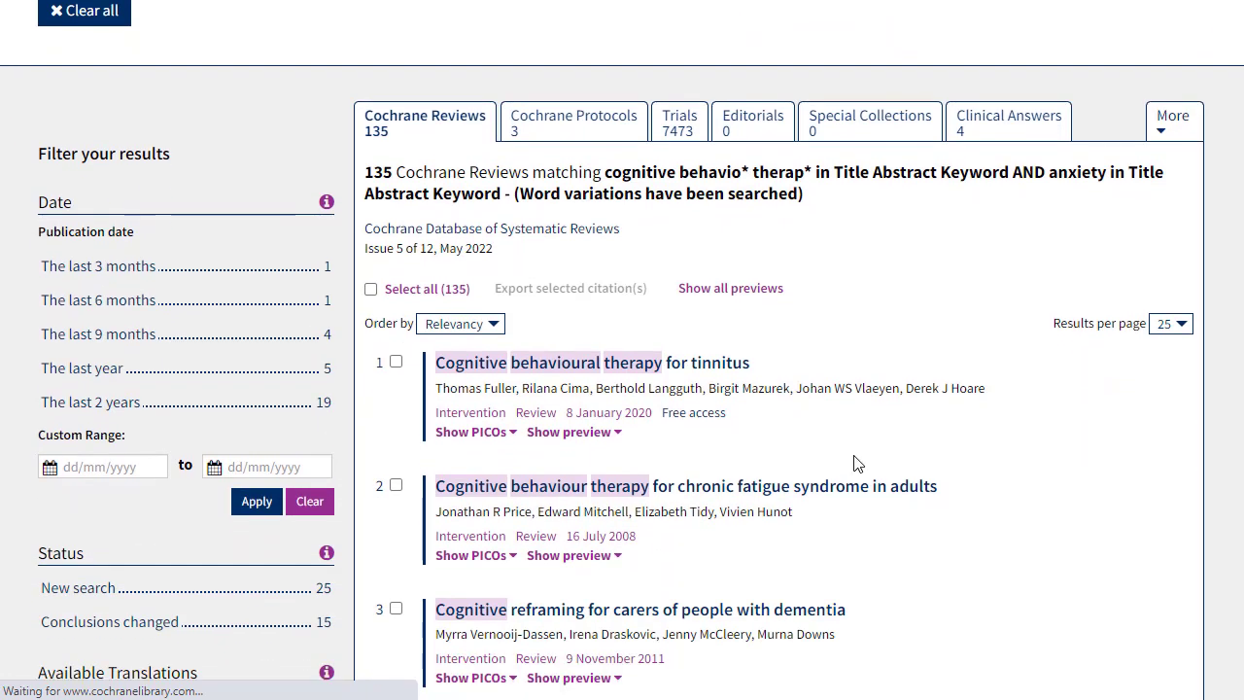
# Apply a custom publication date range of 31/05/2020 to 27/05/2022, leaving 19 reviews.
pyautogui.click(139, 471)
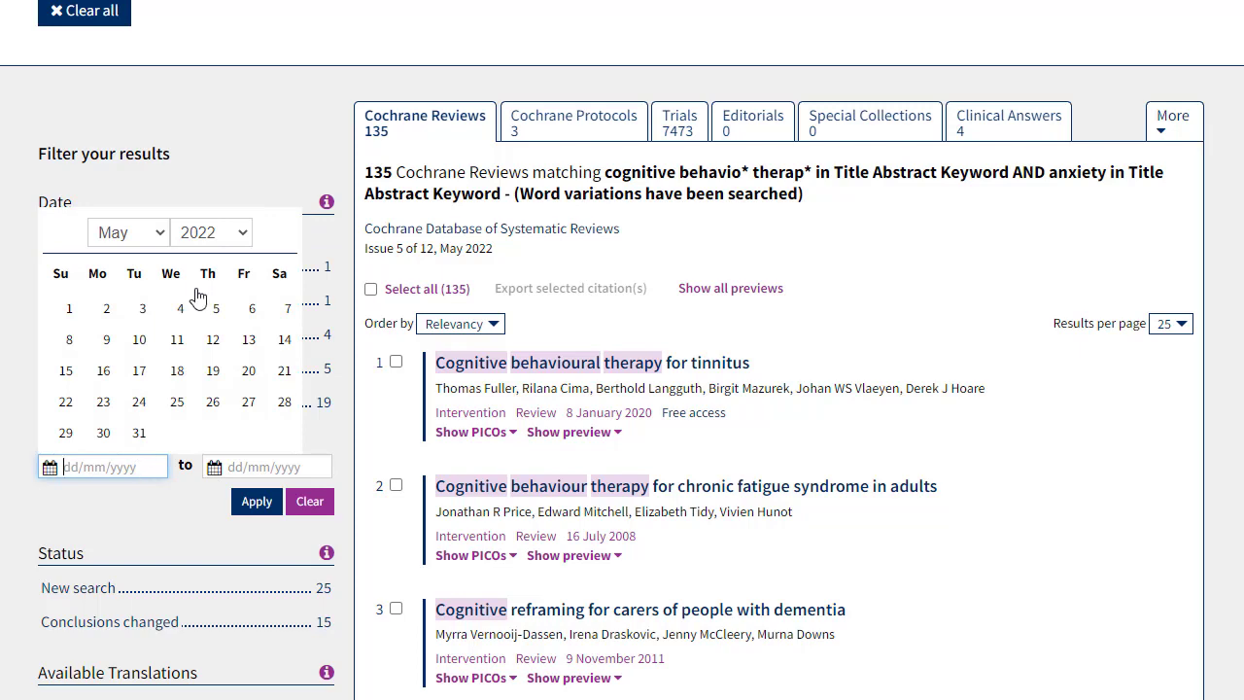
pyautogui.click(243, 233)
pyautogui.click(202, 586)
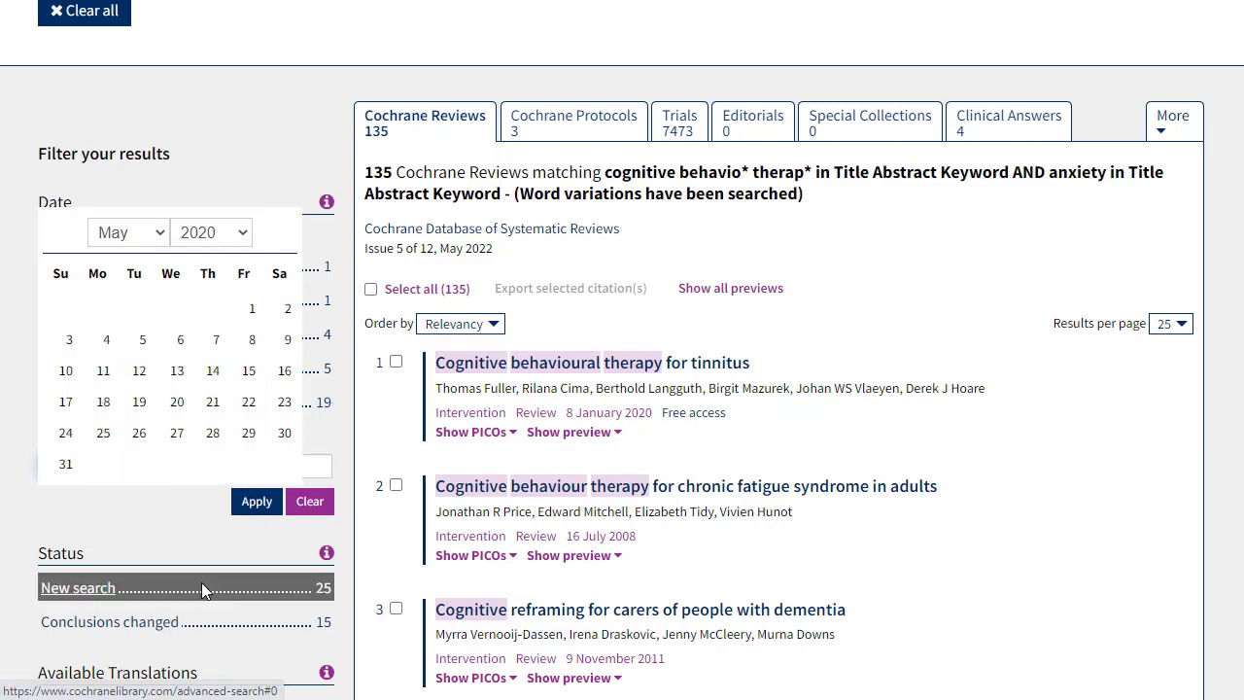
pyautogui.click(67, 465)
pyautogui.click(271, 471)
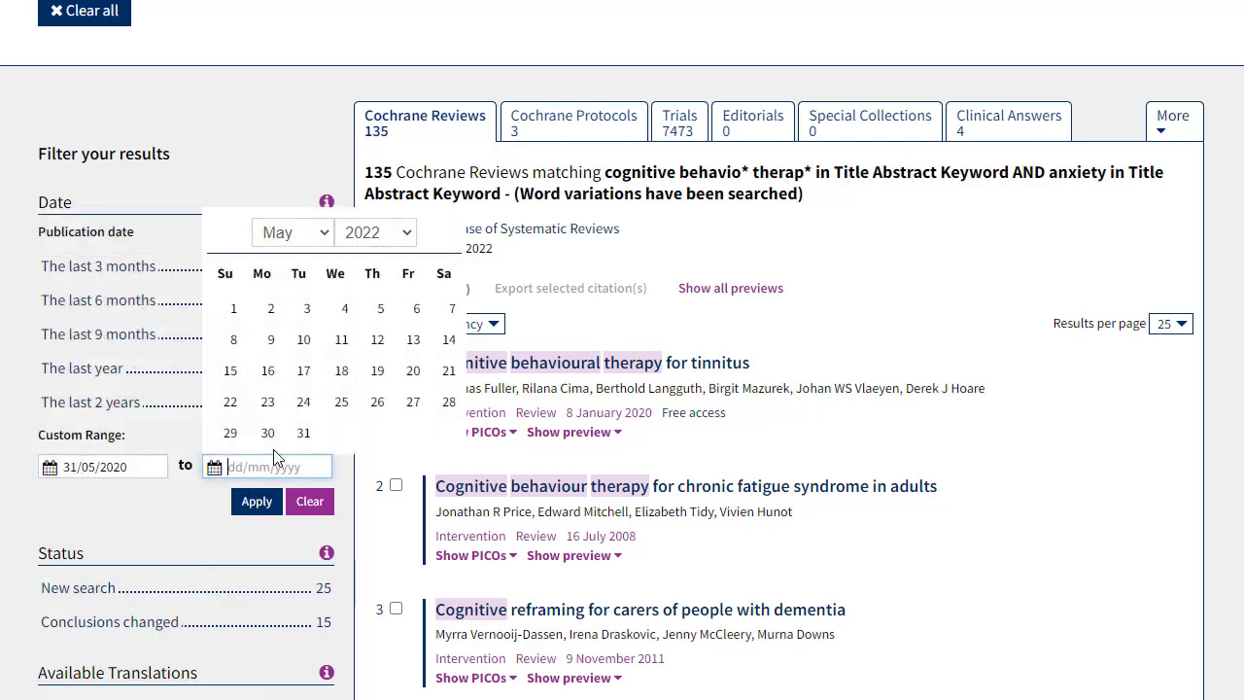
pyautogui.click(410, 405)
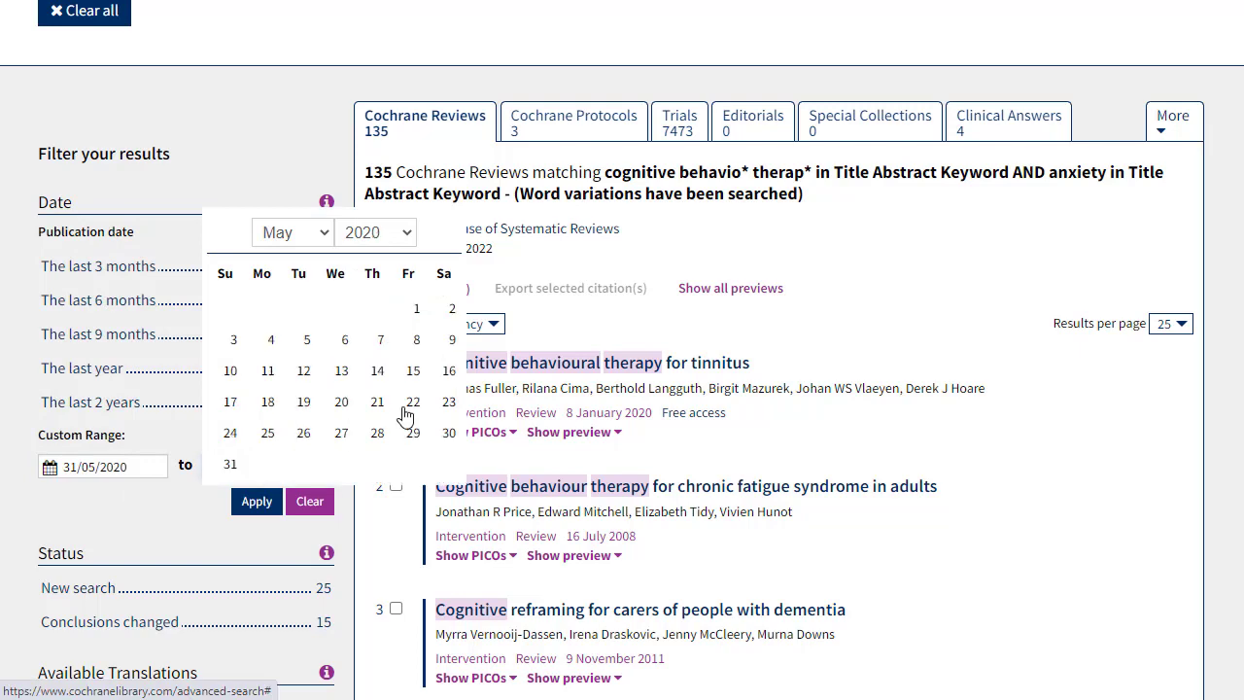
pyautogui.click(275, 499)
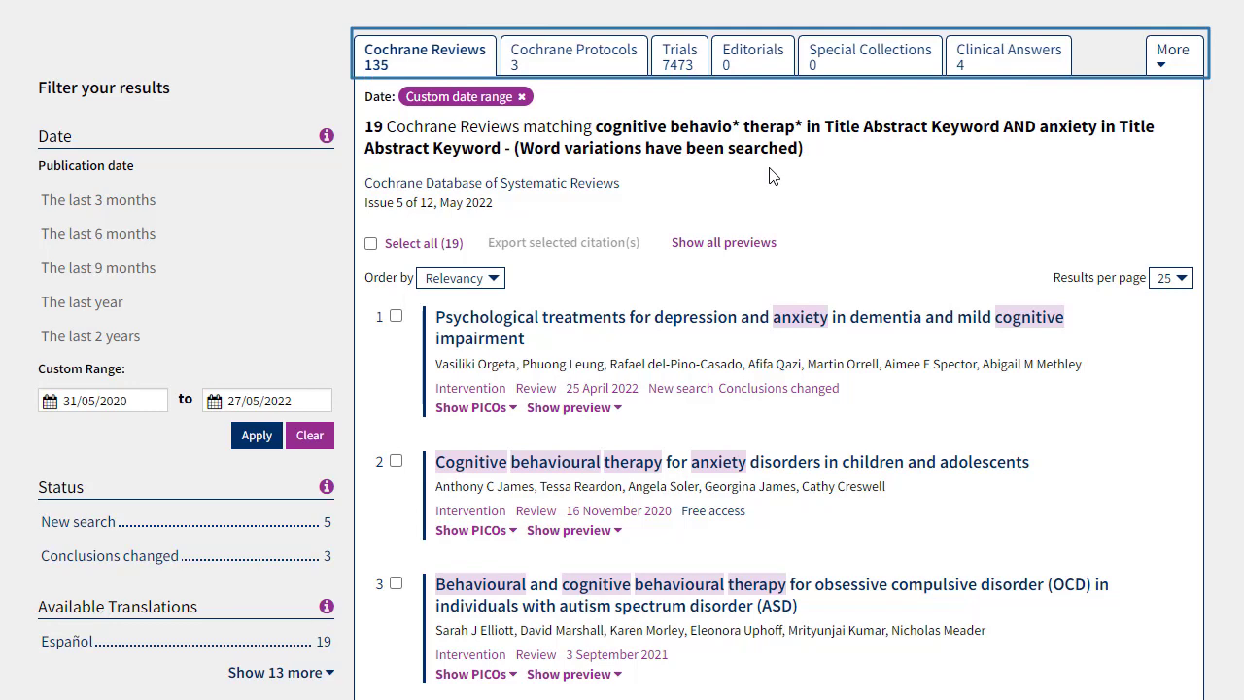
# Look at the Trials results and the dementia depression/anxiety review, then return to Advanced Search.
pyautogui.click(661, 61)
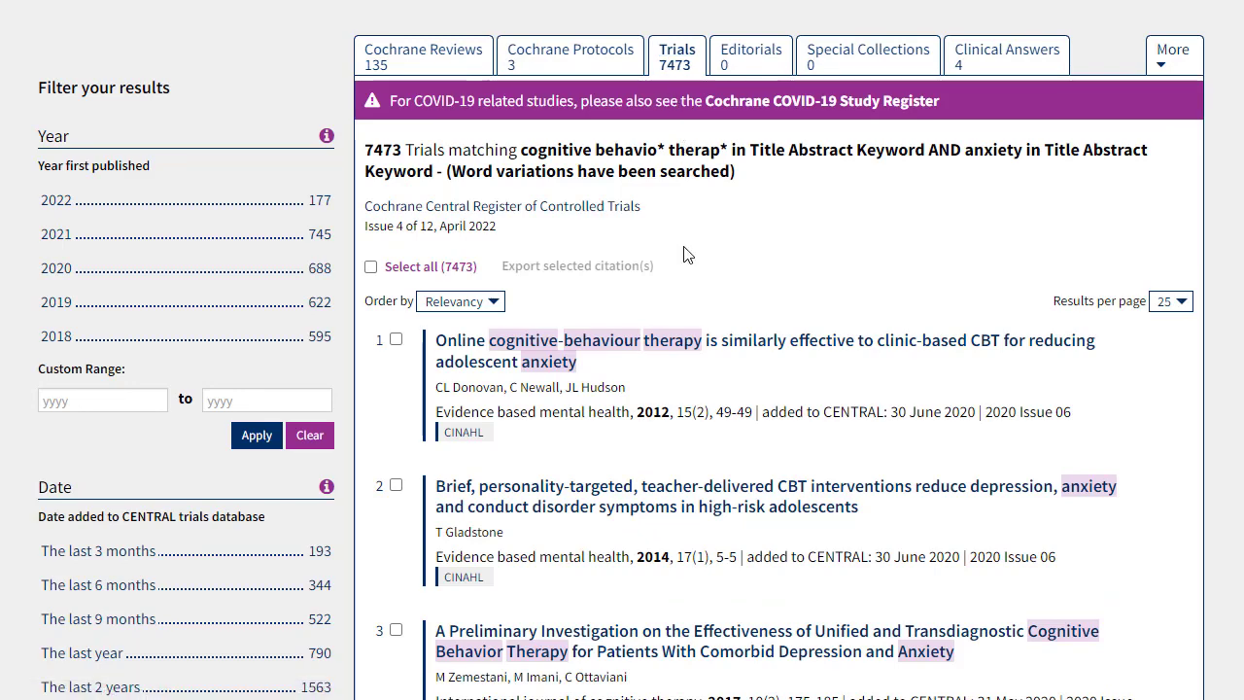
pyautogui.click(418, 57)
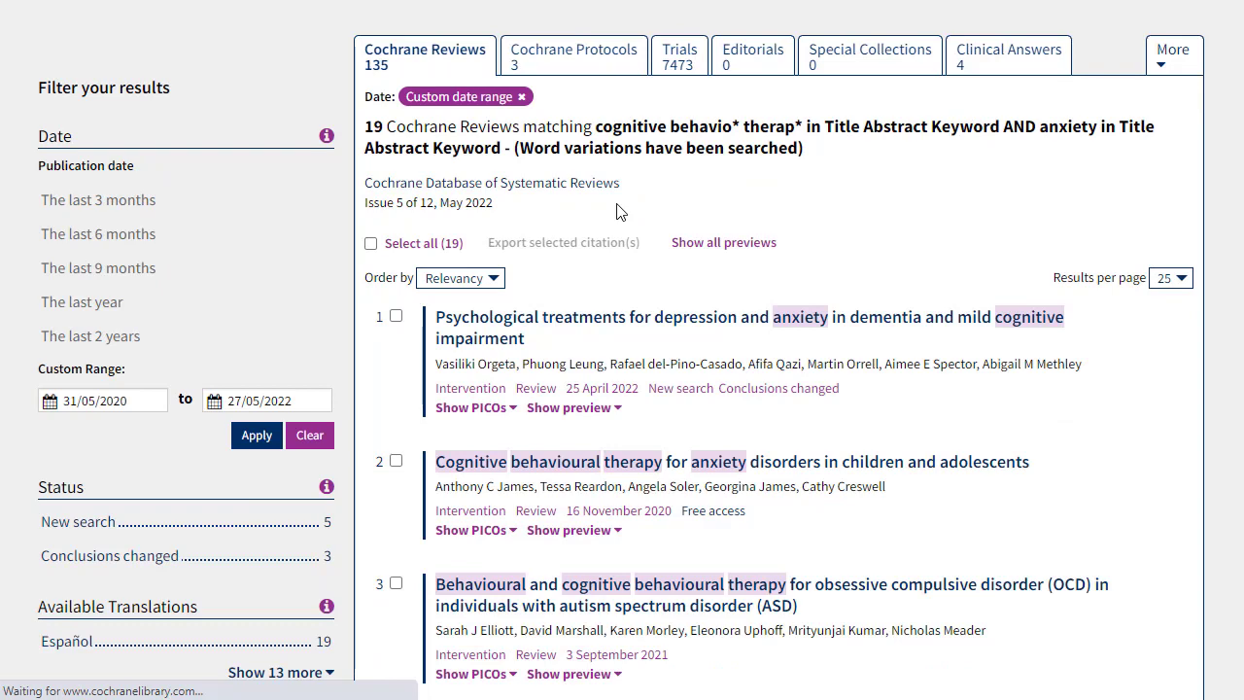
pyautogui.click(632, 327)
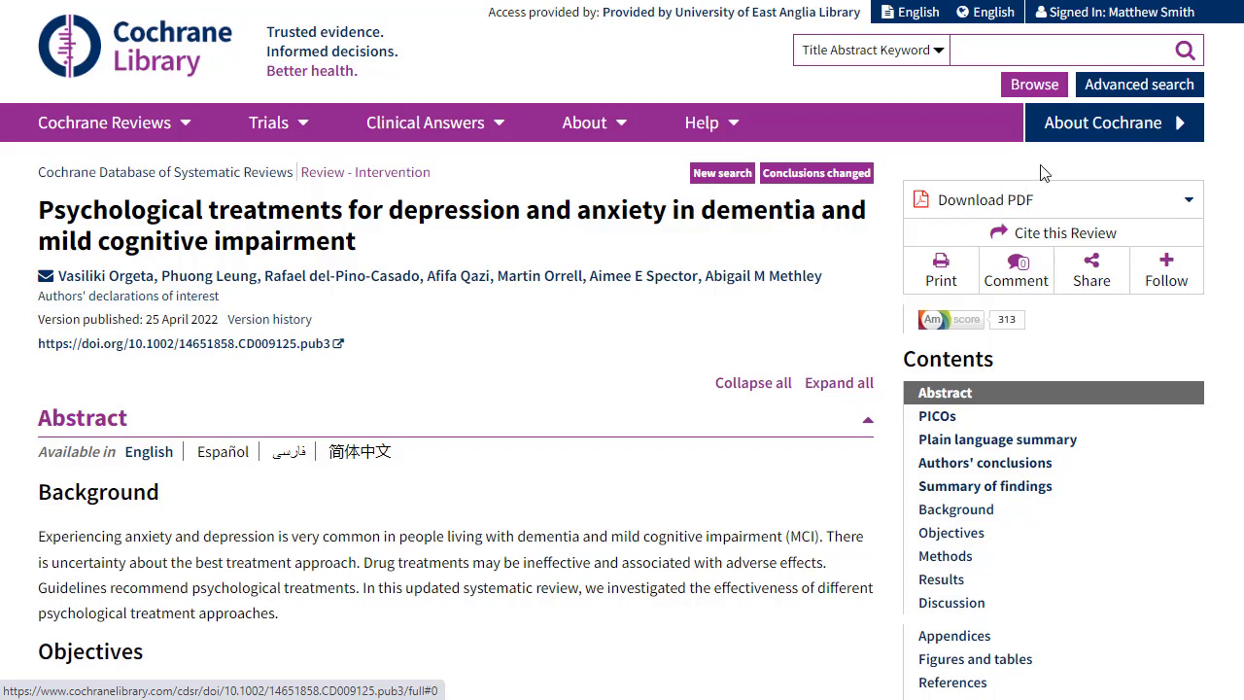
pyautogui.click(1115, 88)
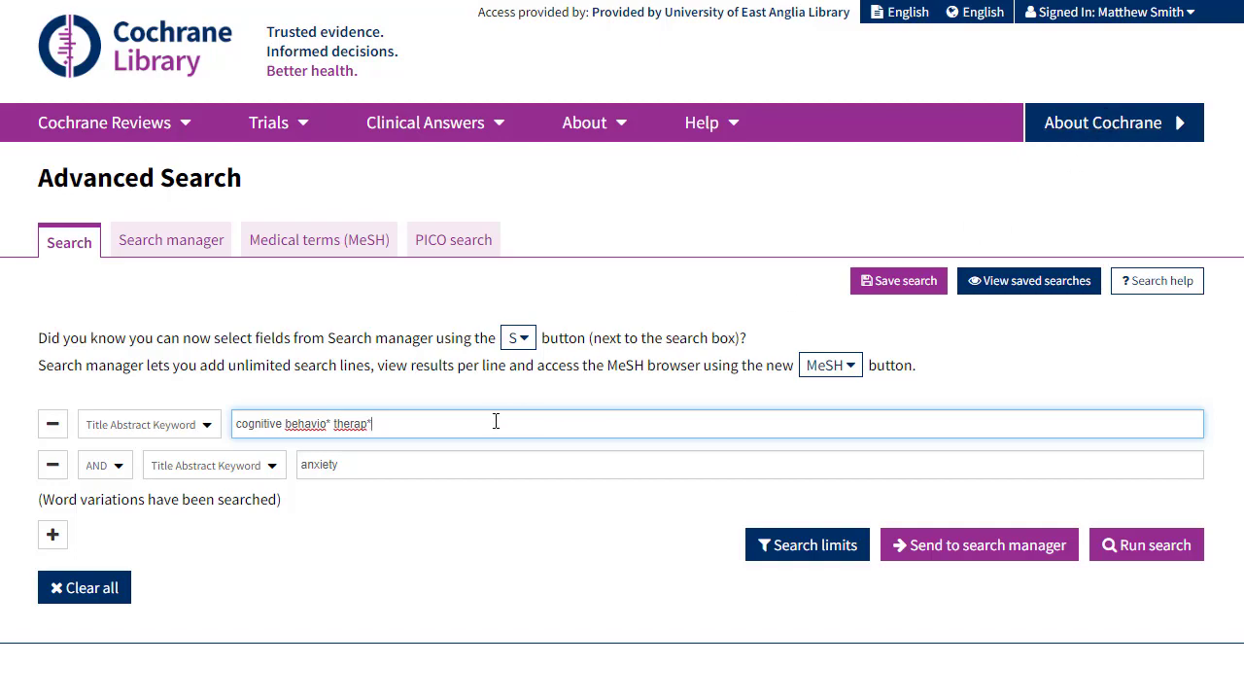
# Clear all search rows and confirm the reset.
pyautogui.scroll(-1, 344, 452)
pyautogui.click(97, 491)
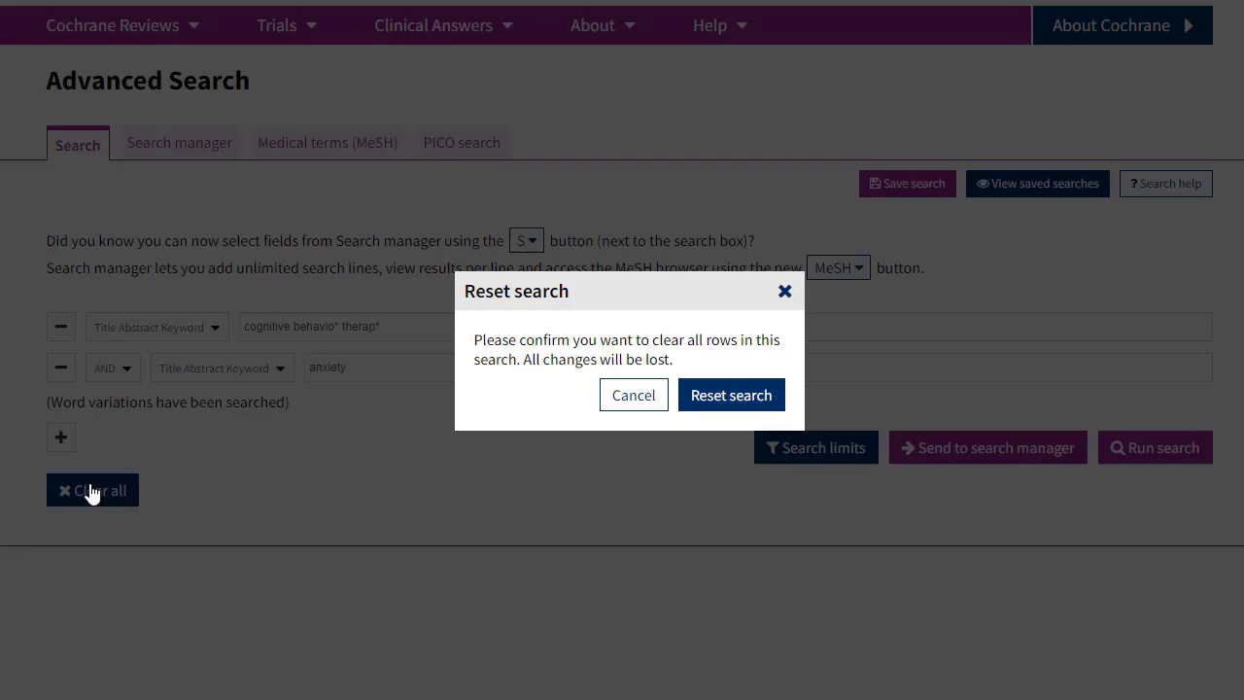
pyautogui.click(763, 411)
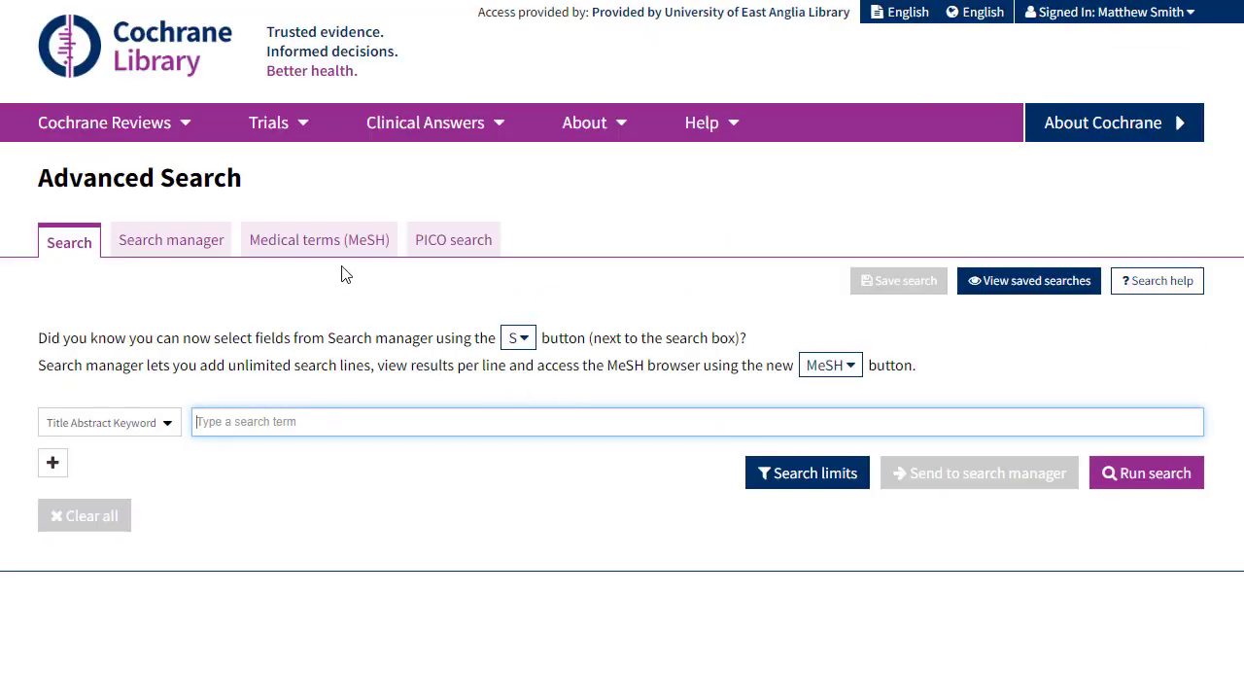
# Add the exploded Cognitive Behavioral Therapy MeSH heading to the search manager as line #1.
pyautogui.click(336, 256)
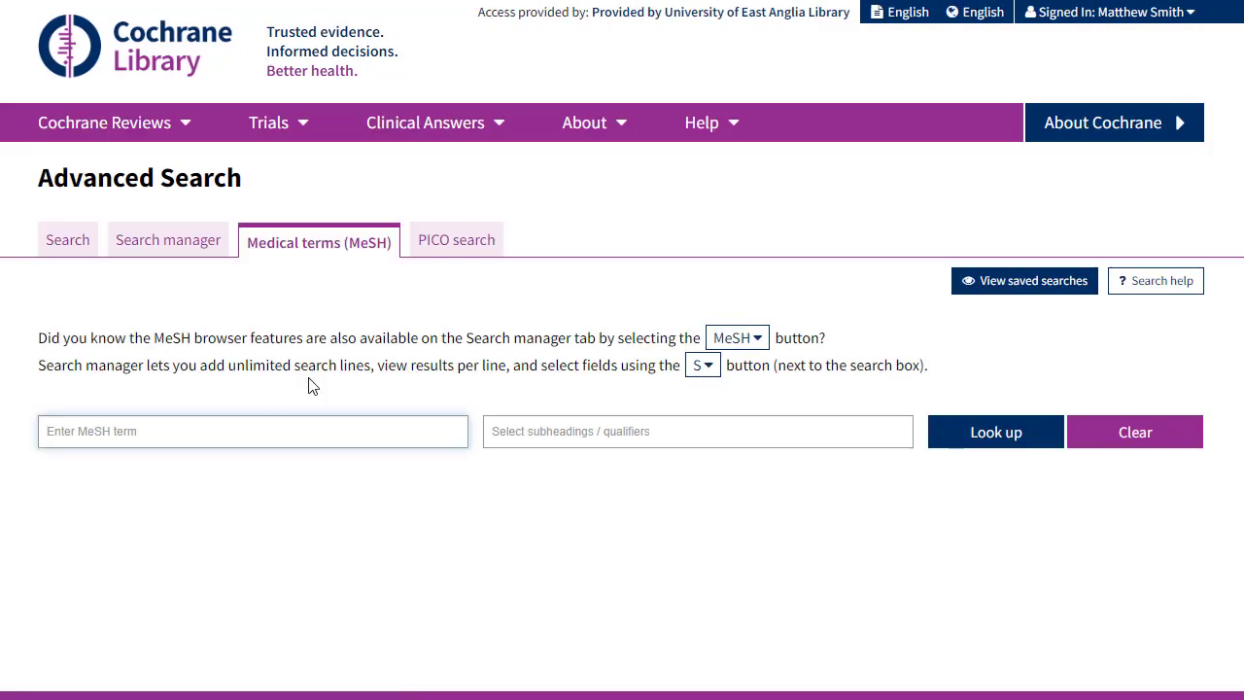
pyautogui.write('cognitive behaviour')
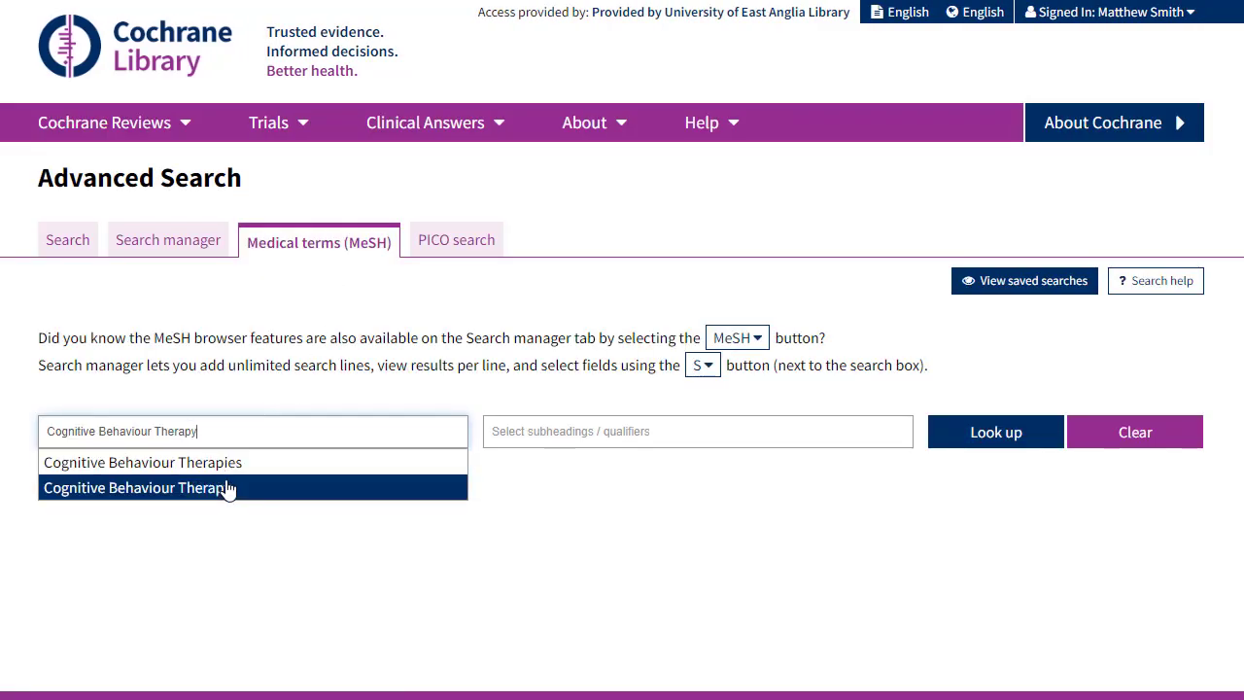
pyautogui.click(224, 489)
pyautogui.click(1001, 432)
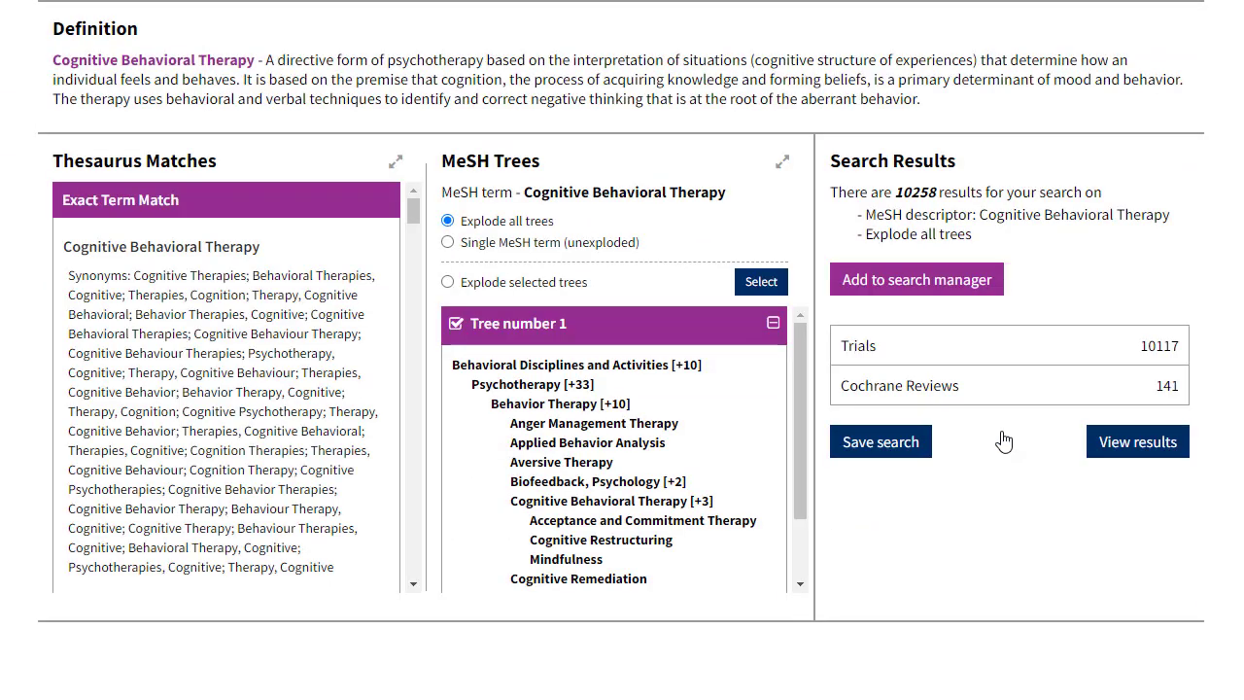
pyautogui.click(923, 292)
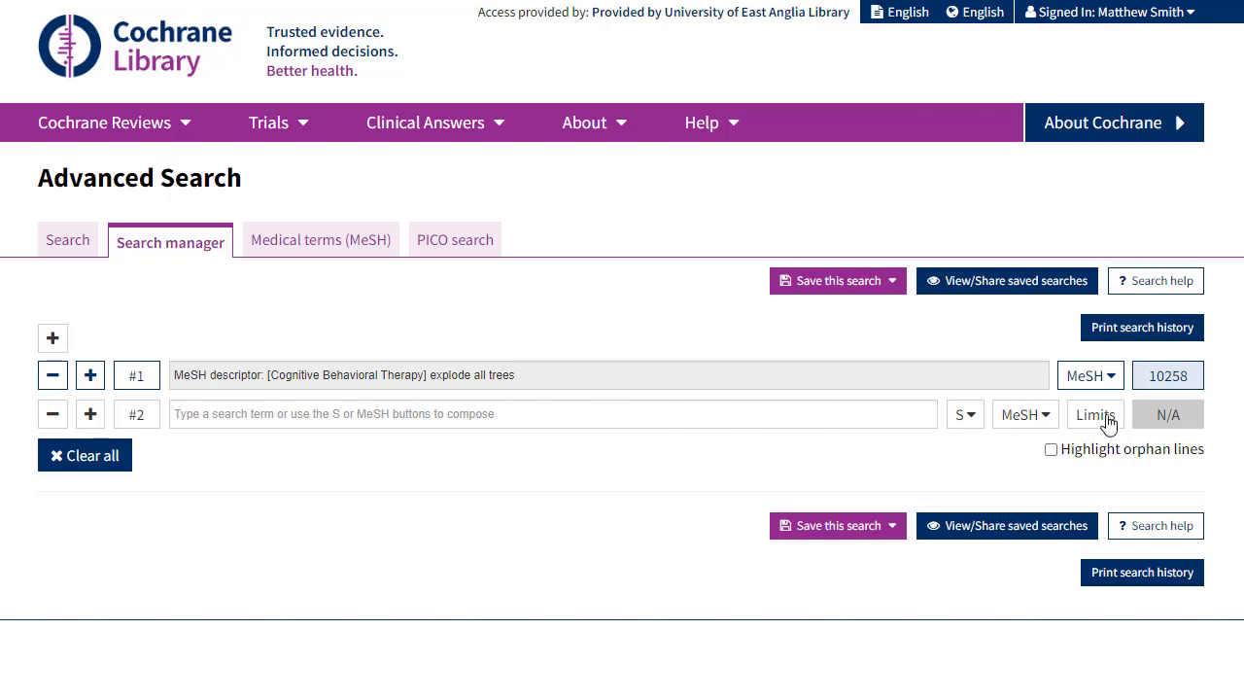
# Add line #2 '(cognitive behavio* therap*):ti,ab,kw', returning 25792 records.
pyautogui.click(1030, 418)
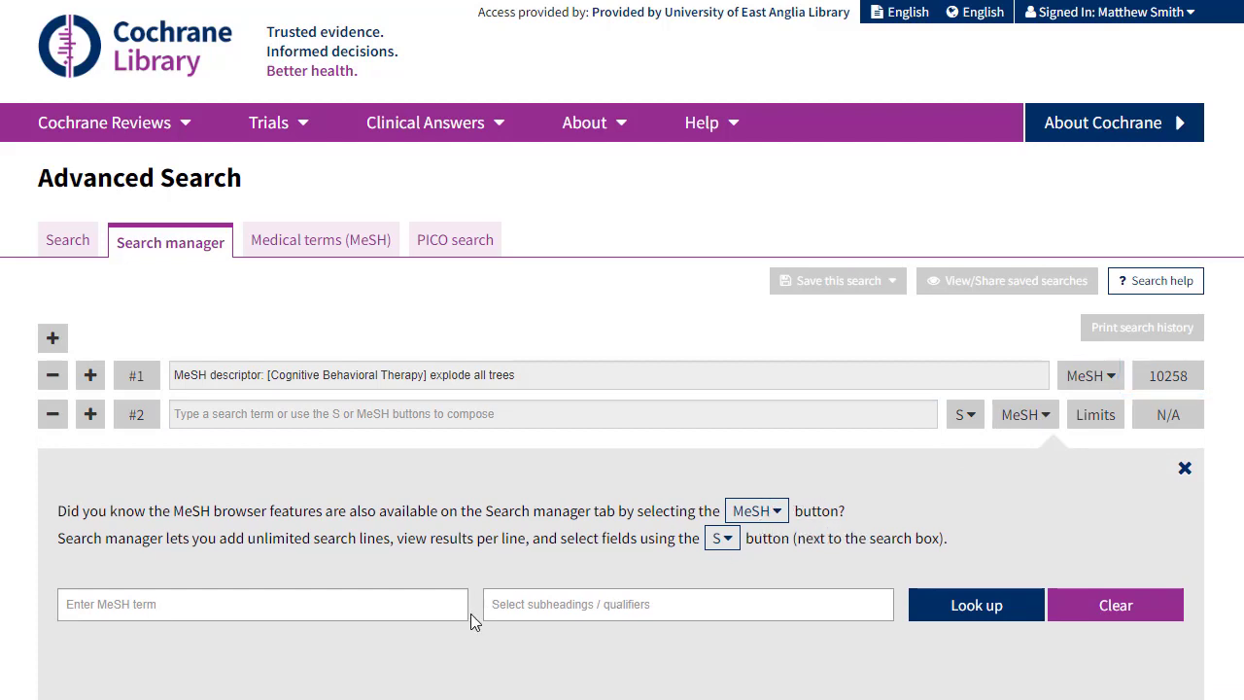
pyautogui.click(1185, 469)
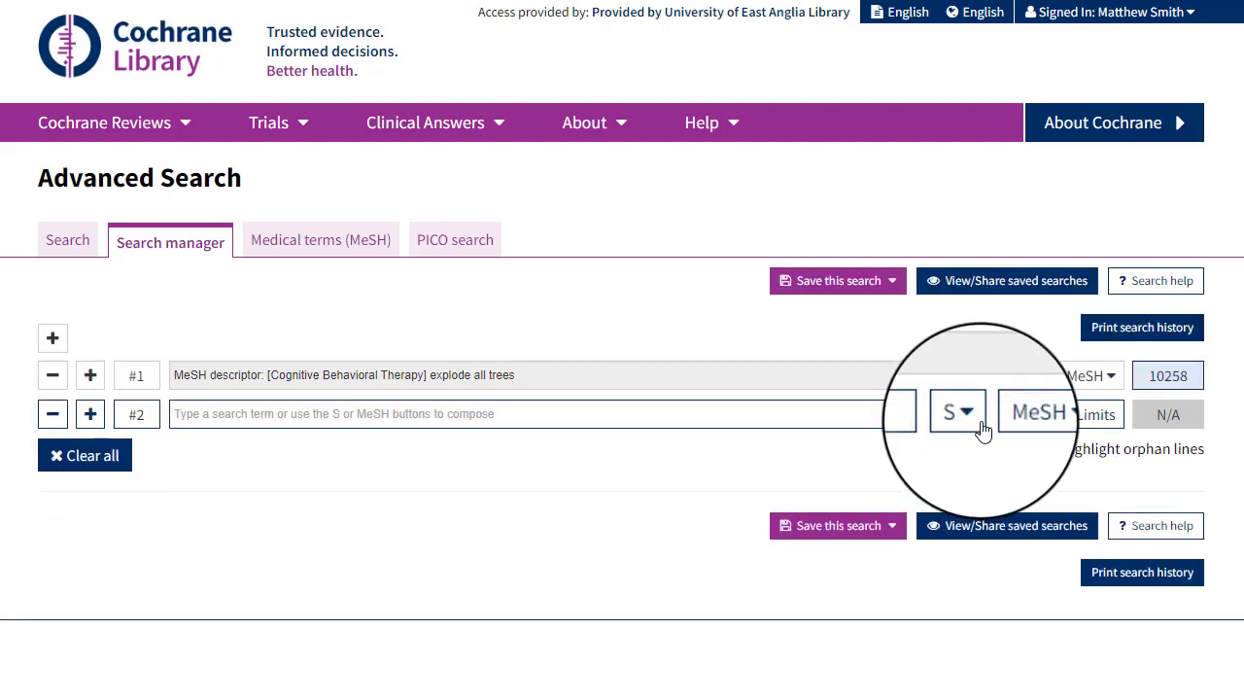
pyautogui.click(977, 426)
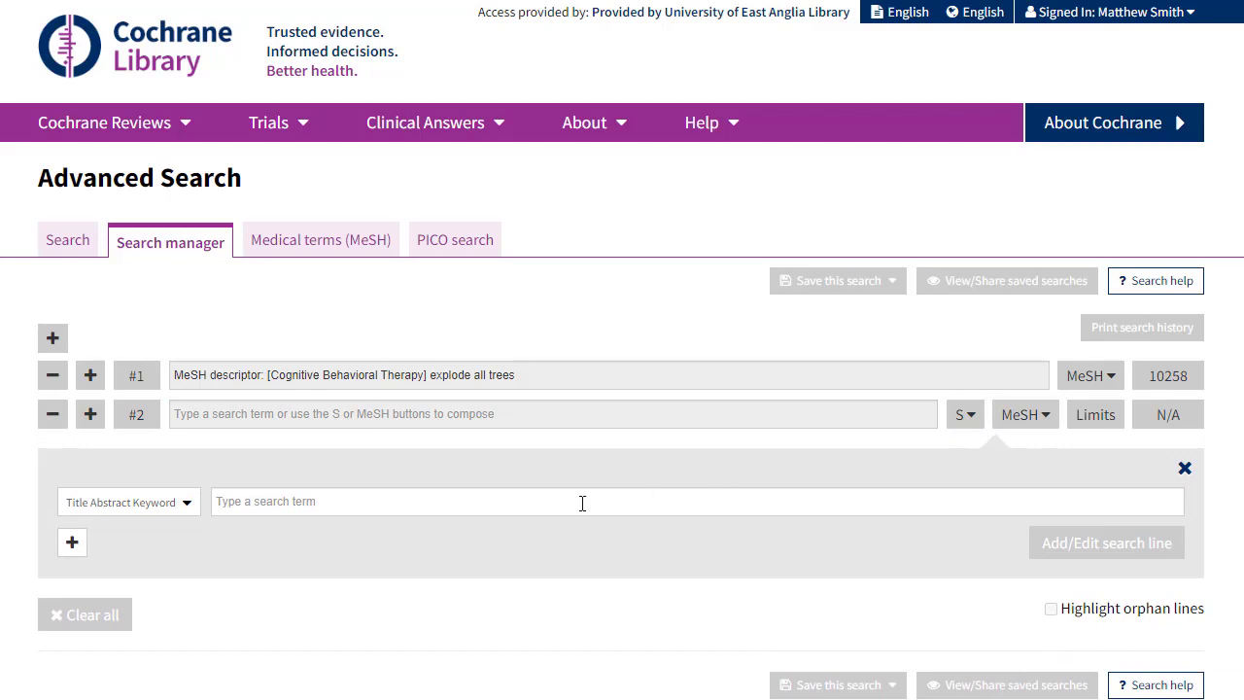
pyautogui.click(582, 503)
pyautogui.write('cognitive beh')
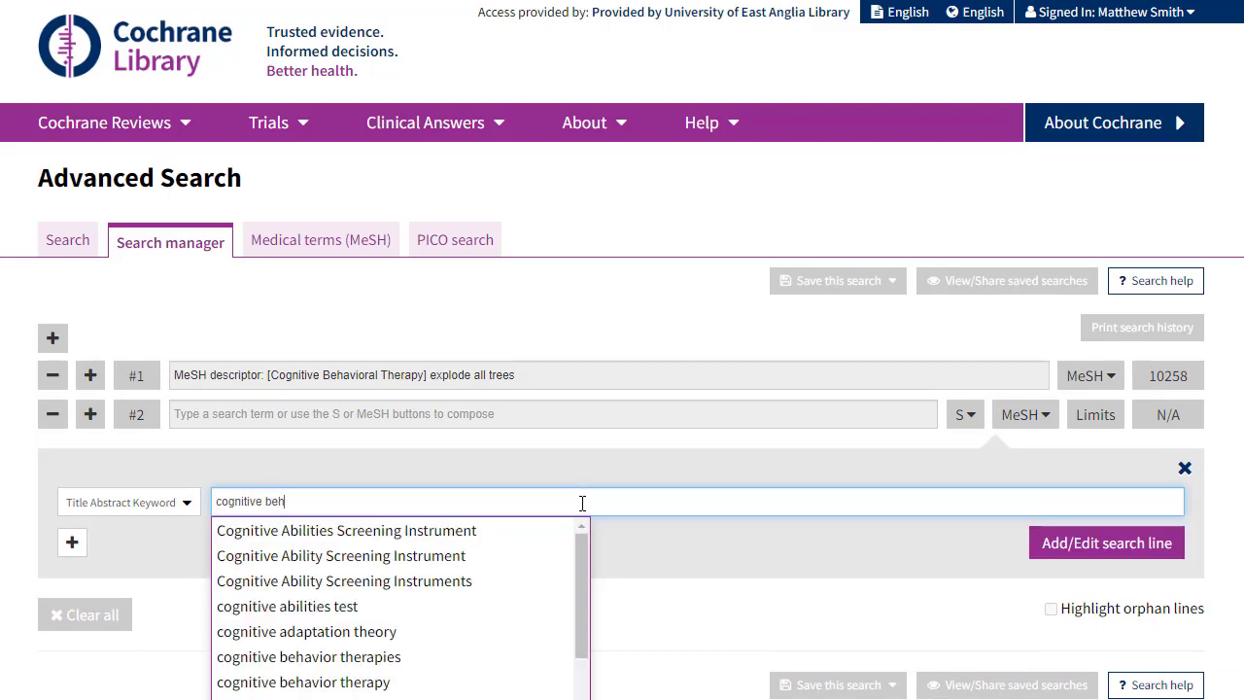
pyautogui.write('avio* therapy')
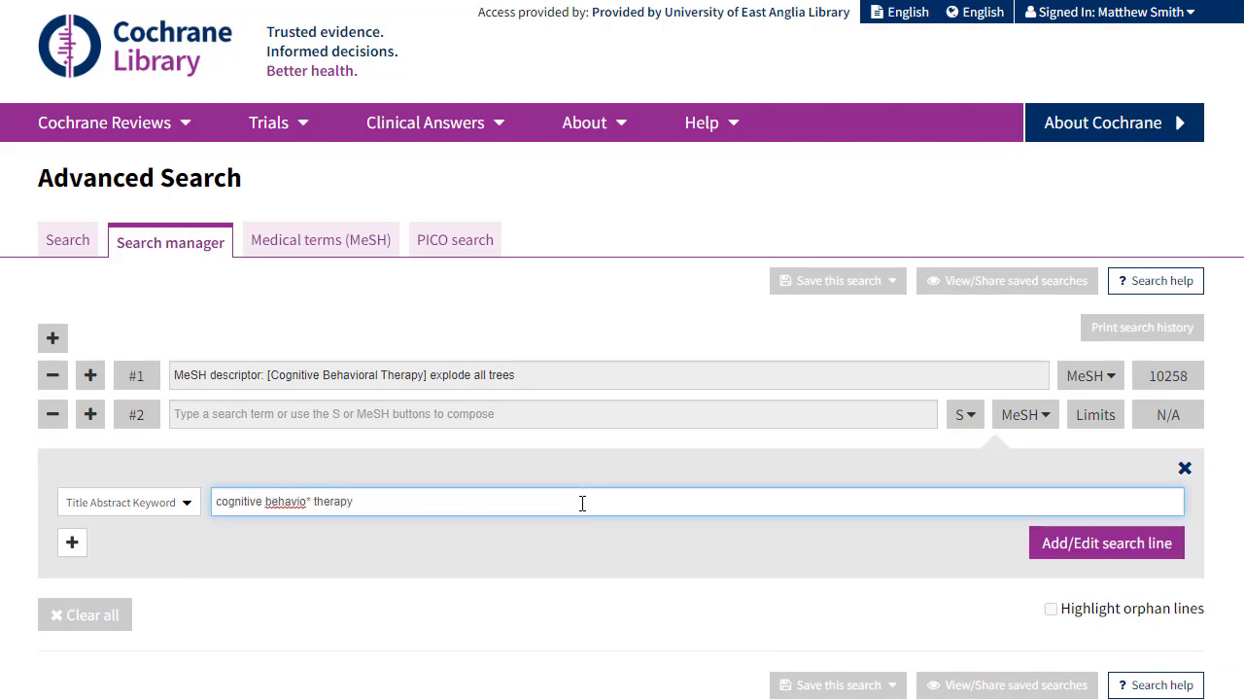
pyautogui.press('BackSpace')
pyautogui.click(1147, 548)
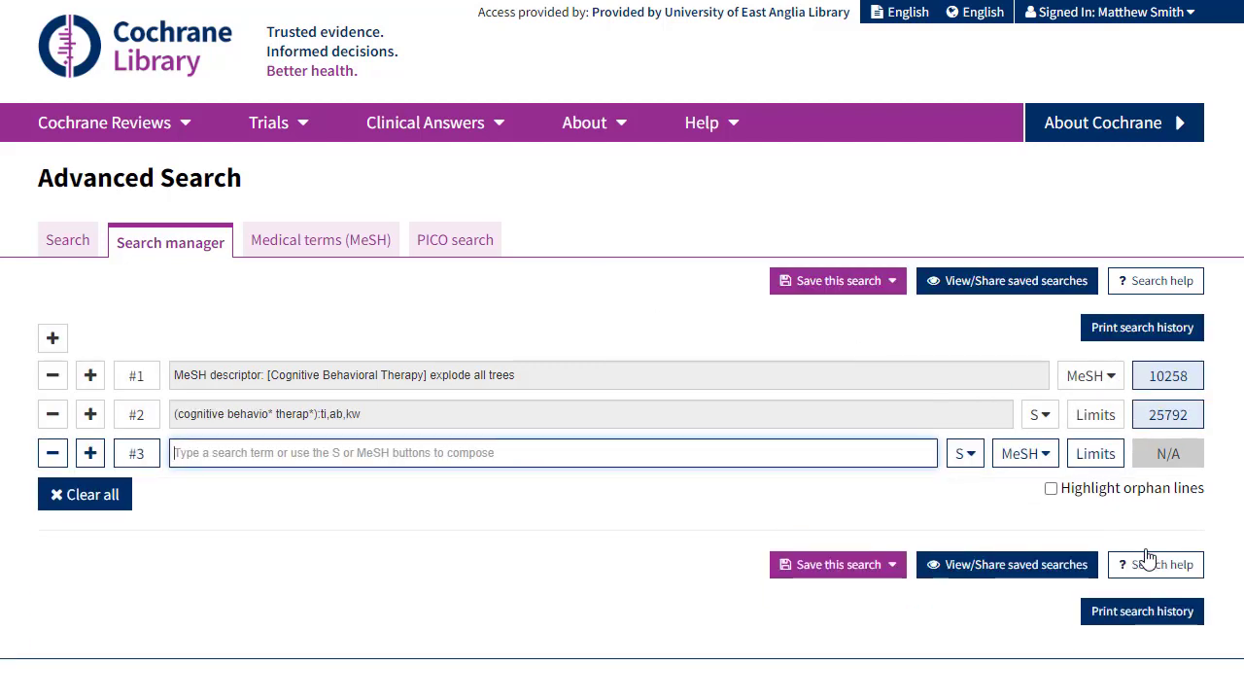
# Enter '#1 OR #2' as line #3, returning 26930 records.
pyautogui.click(141, 379)
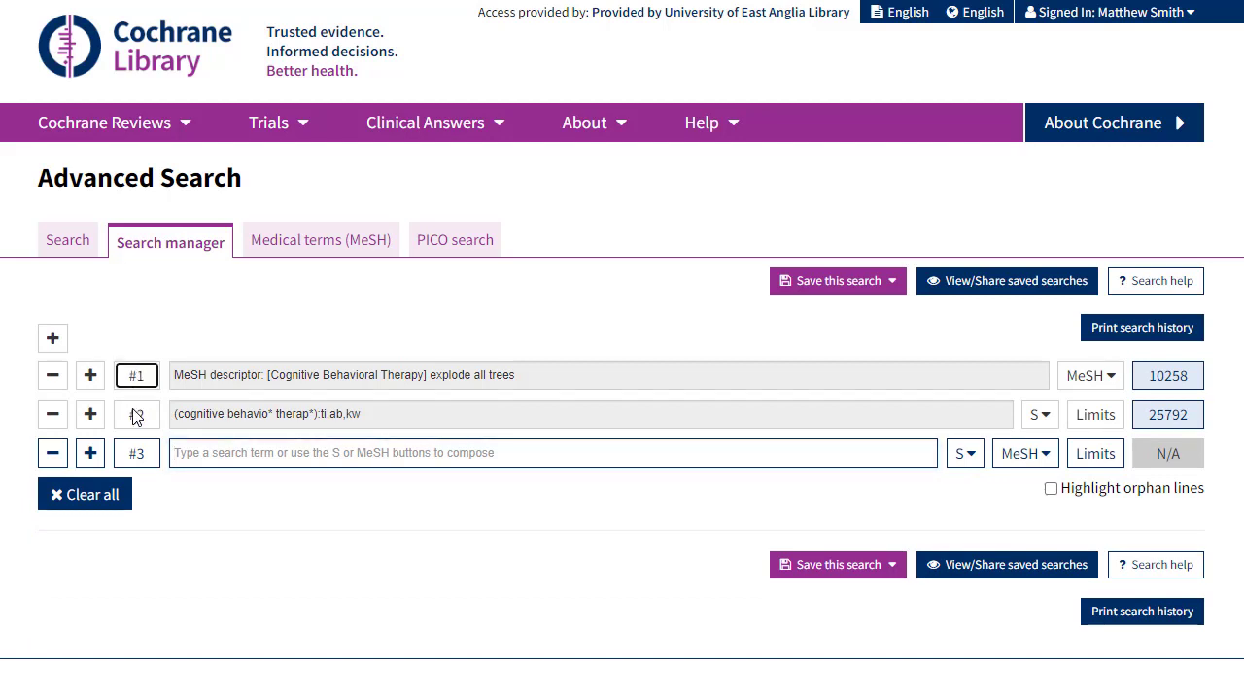
pyautogui.click(136, 416)
pyautogui.click(196, 454)
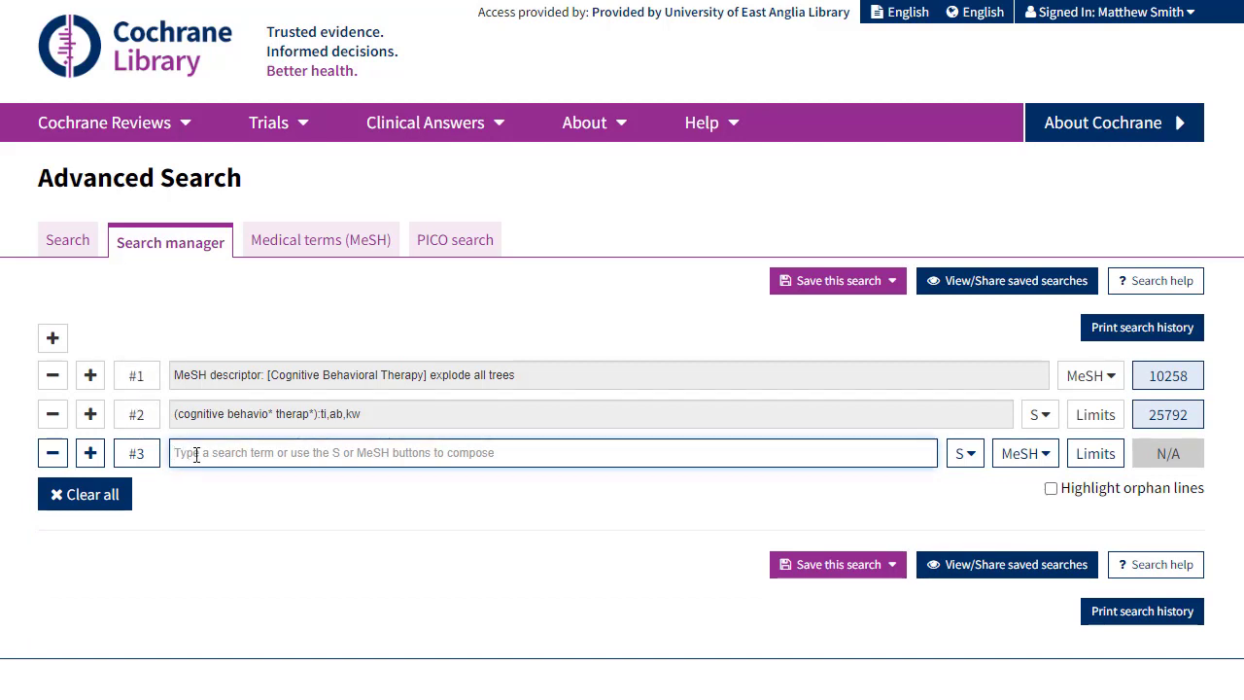
pyautogui.write('#')
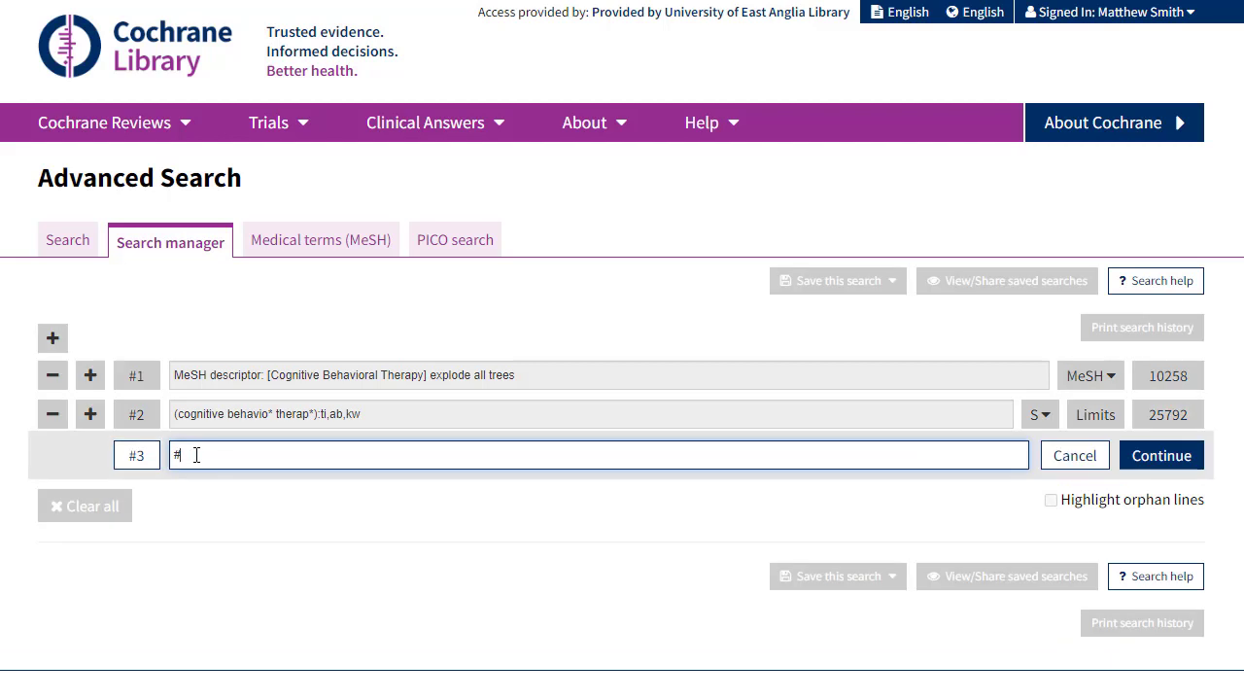
pyautogui.write('1 OR #2')
pyautogui.click(1176, 459)
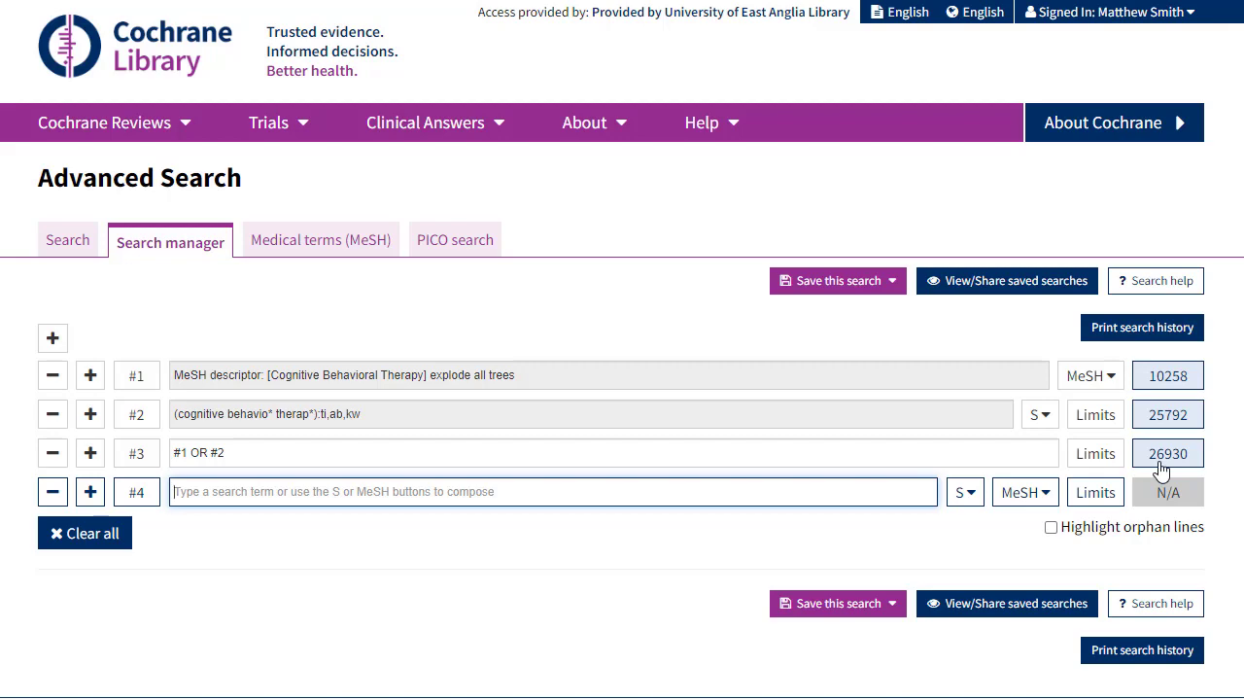
# Add the Anxiety MeSH heading as line #4 (9041 records).
pyautogui.click(1029, 492)
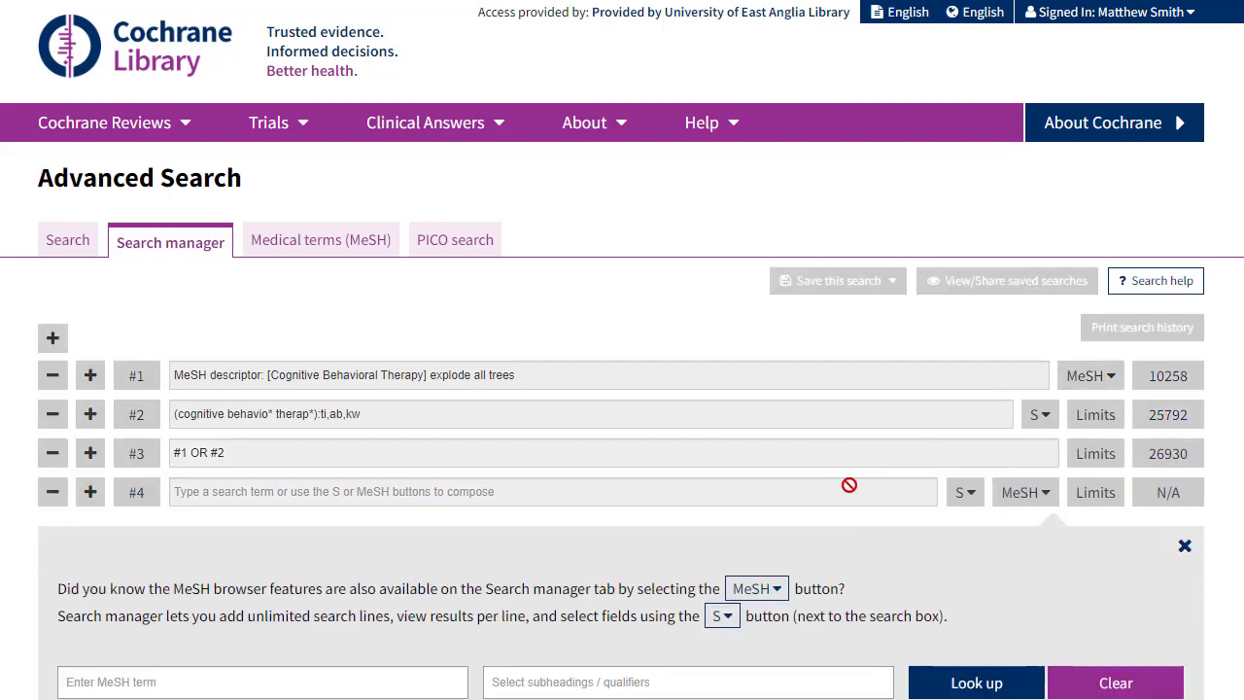
pyautogui.scroll(-2, 719, 471)
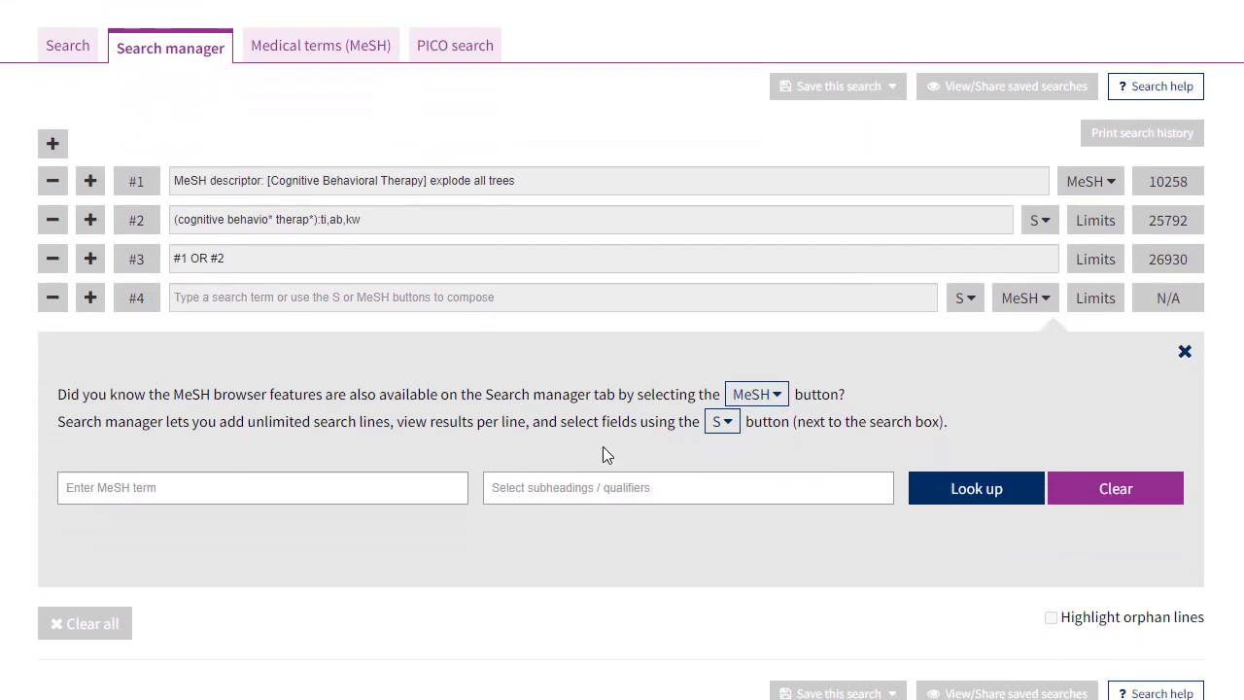
pyautogui.click(293, 477)
pyautogui.write('anxiety')
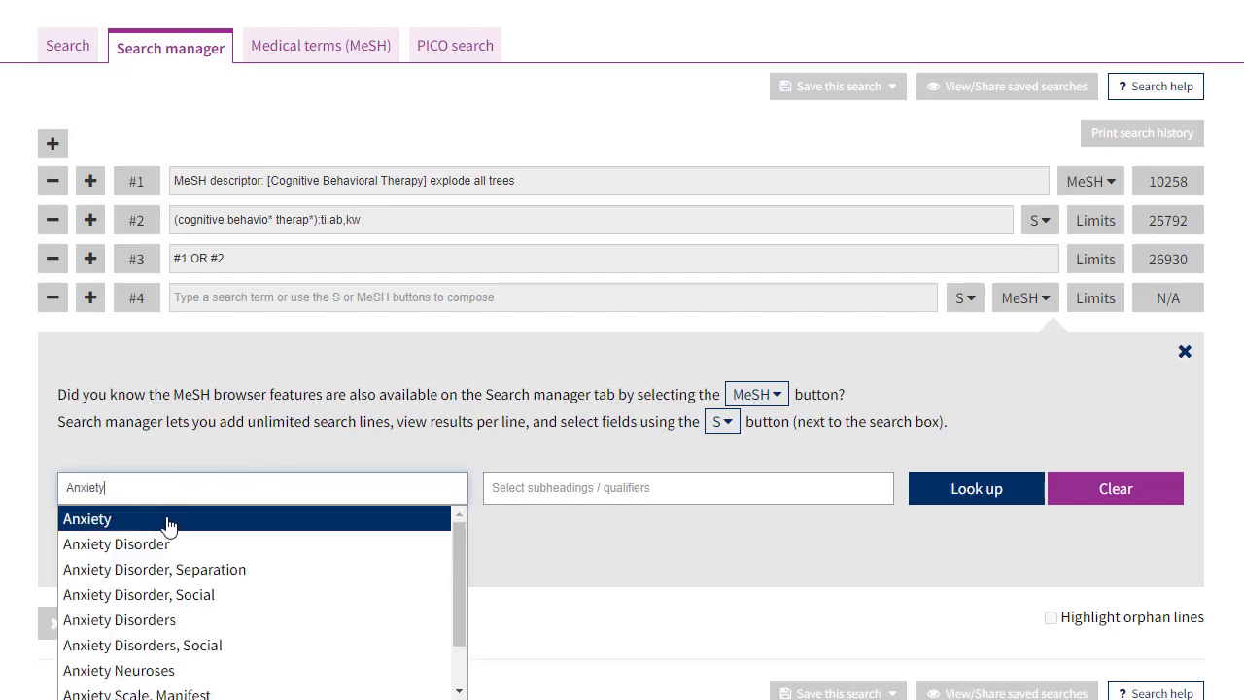
pyautogui.click(163, 519)
pyautogui.click(989, 495)
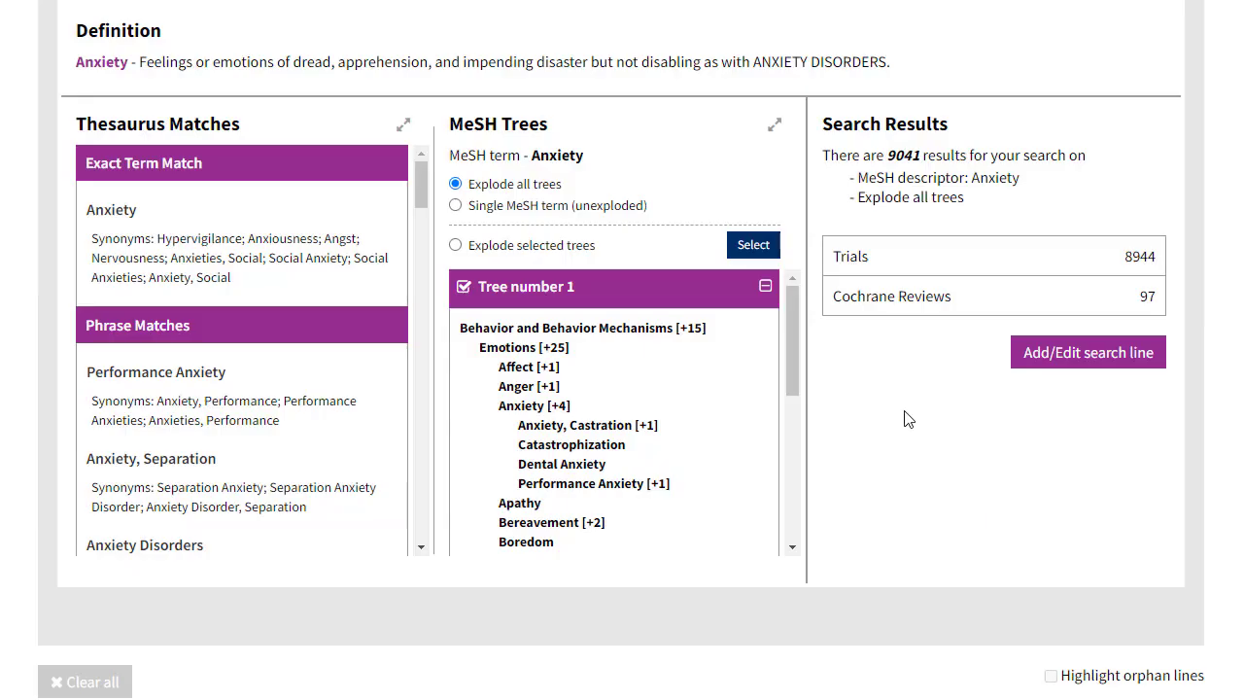
pyautogui.click(1040, 356)
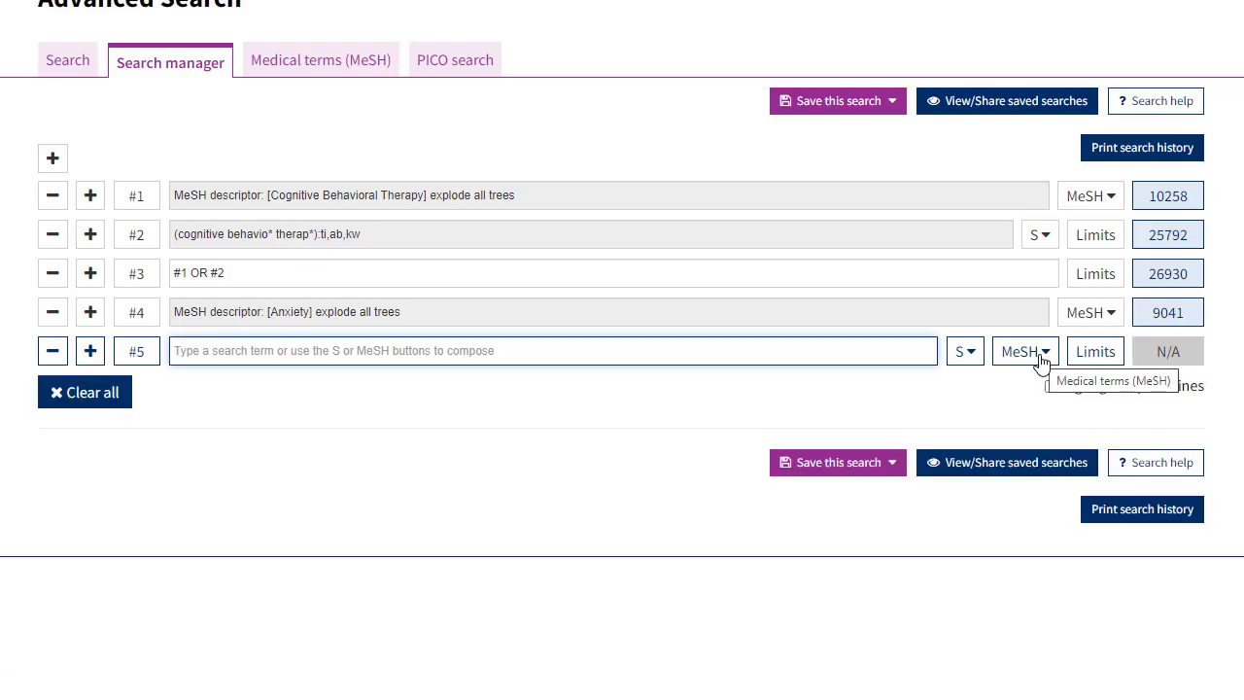
# Add '(anxiety):ti,ab,kw' as line #5 (59449 records).
pyautogui.click(980, 365)
pyautogui.click(569, 442)
pyautogui.write('anx')
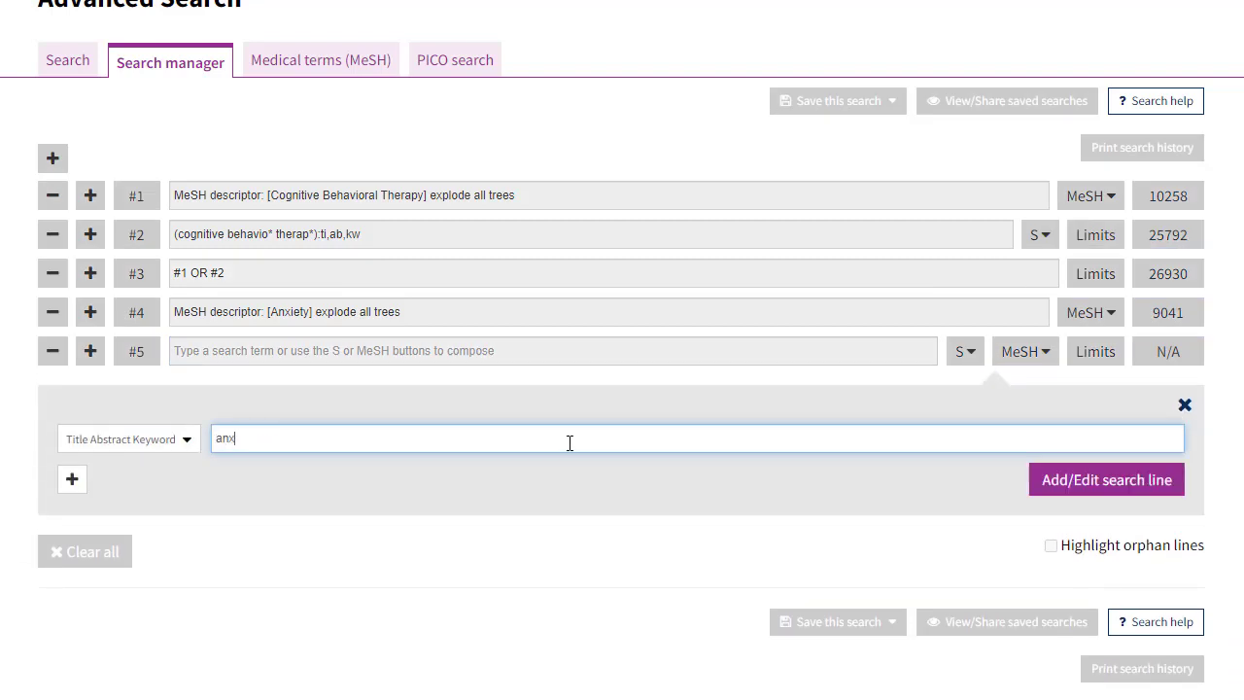
pyautogui.write('iety')
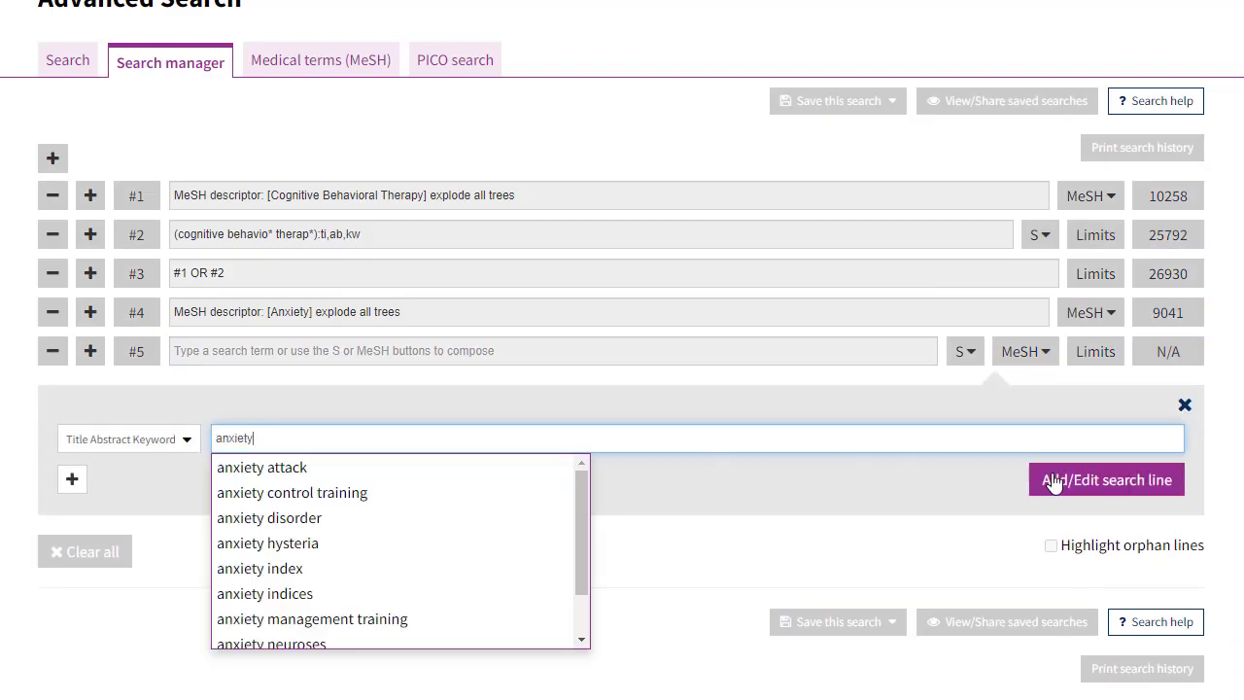
pyautogui.click(1055, 483)
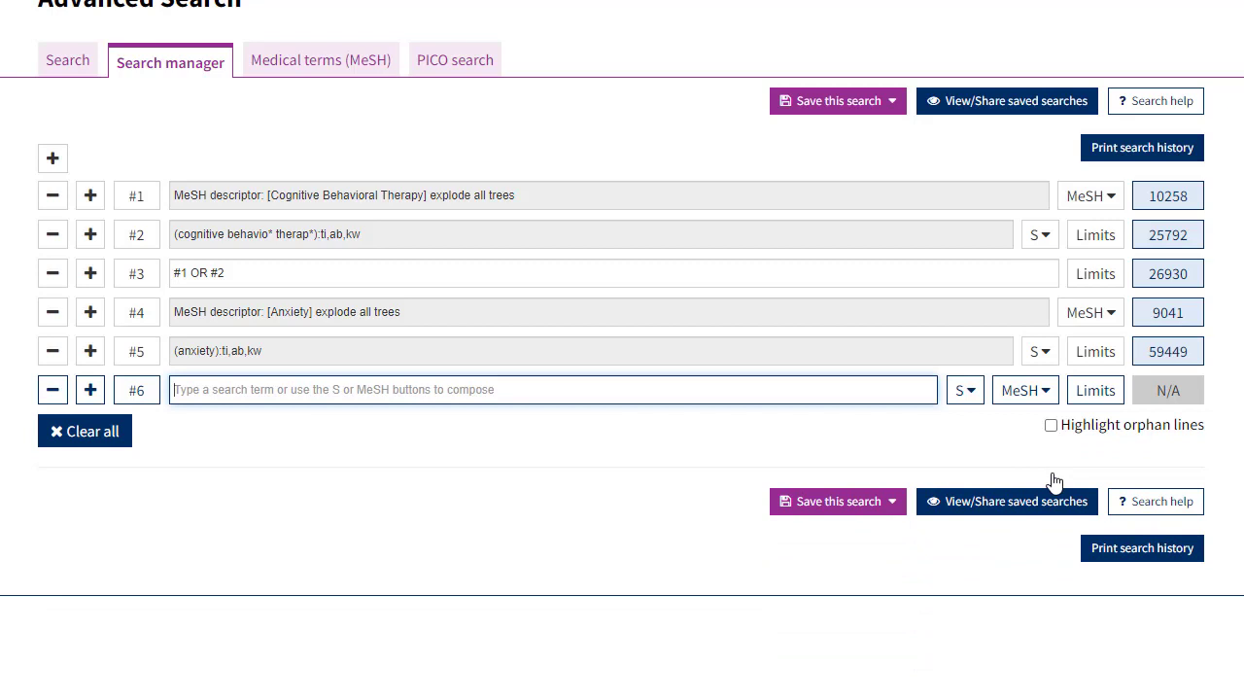
# Combine '#4 OR #5' as line #6 (59588) and start typing '#3 AND #' for line #7.
pyautogui.write('#')
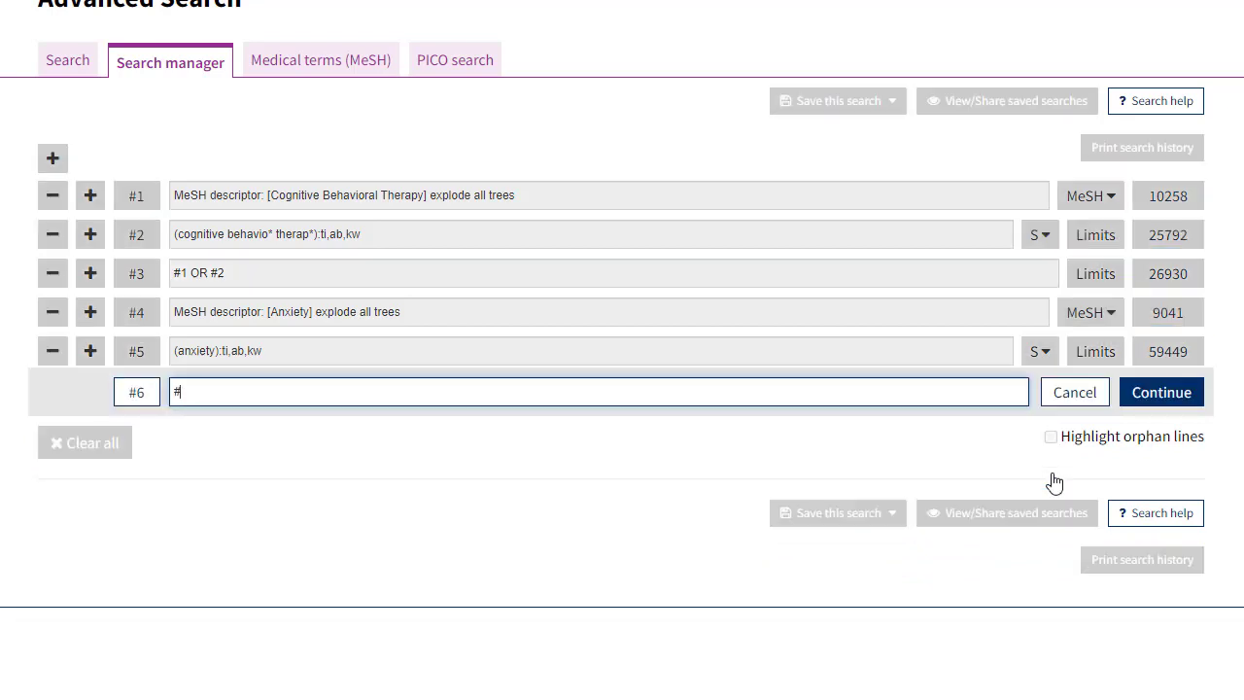
pyautogui.write('4 OR #5')
pyautogui.click(1147, 394)
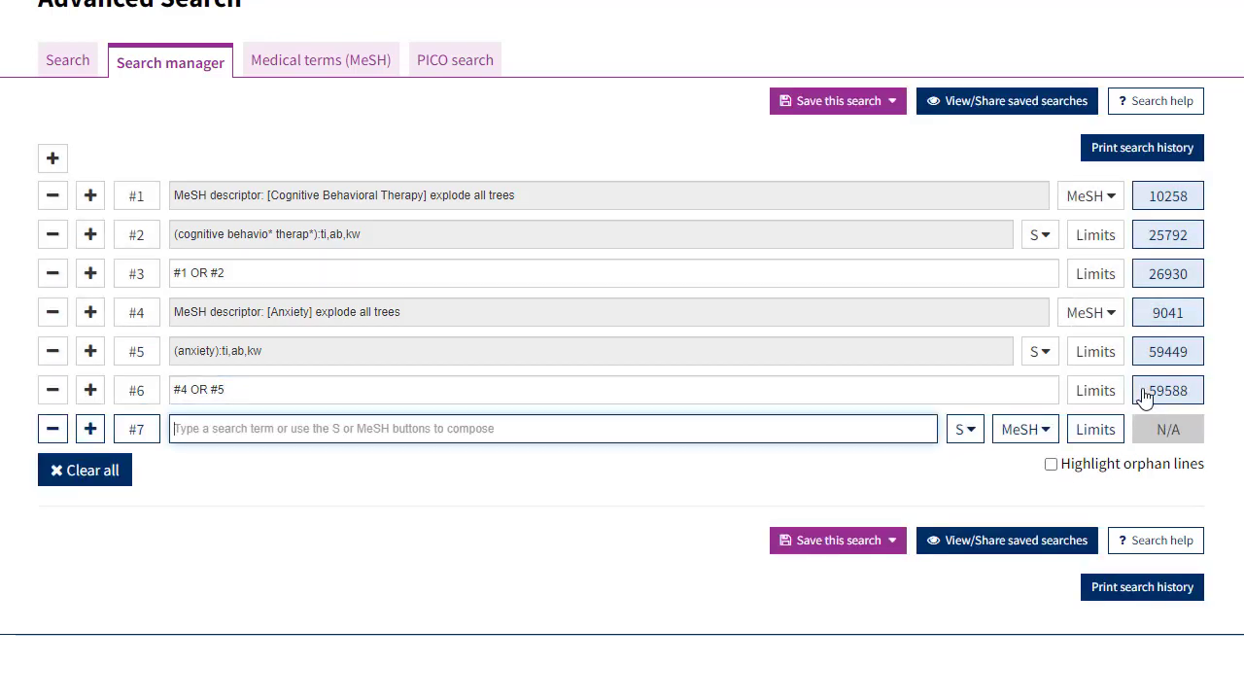
pyautogui.write('#3 AND')
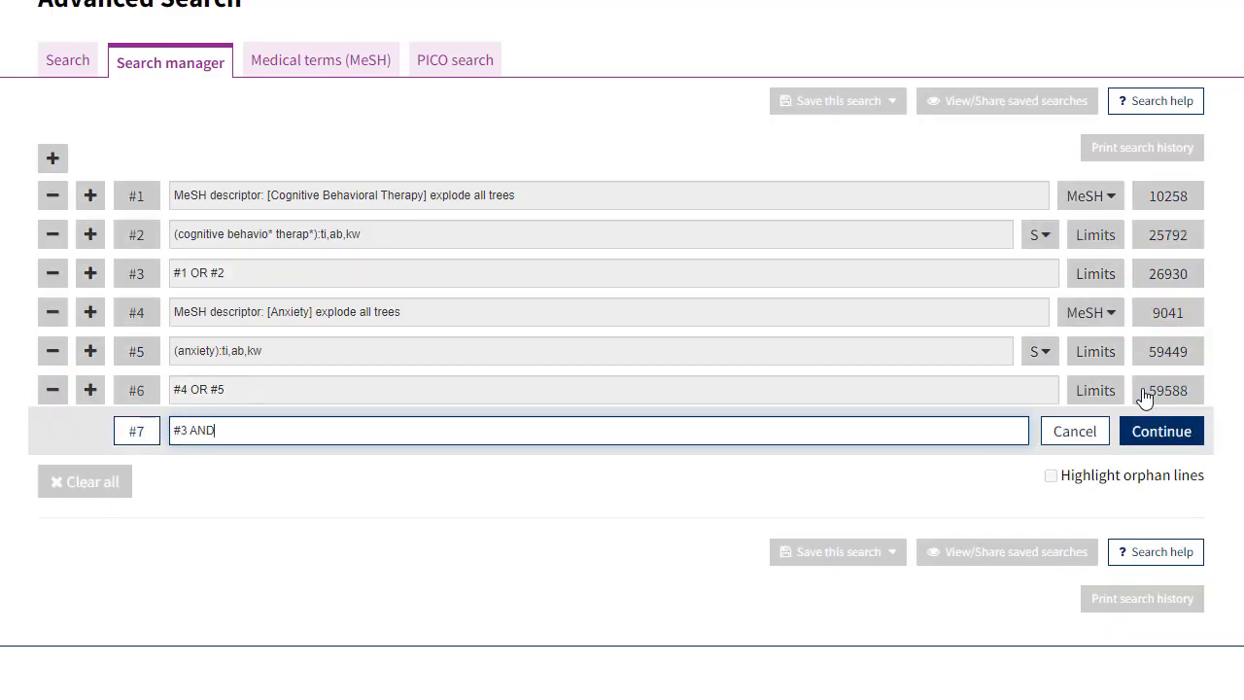
pyautogui.write(' #6')
# Add '#3 AND #6' as line #7 (7861 hits), view its results, and limit to the last 2 years.
pyautogui.click(1157, 433)
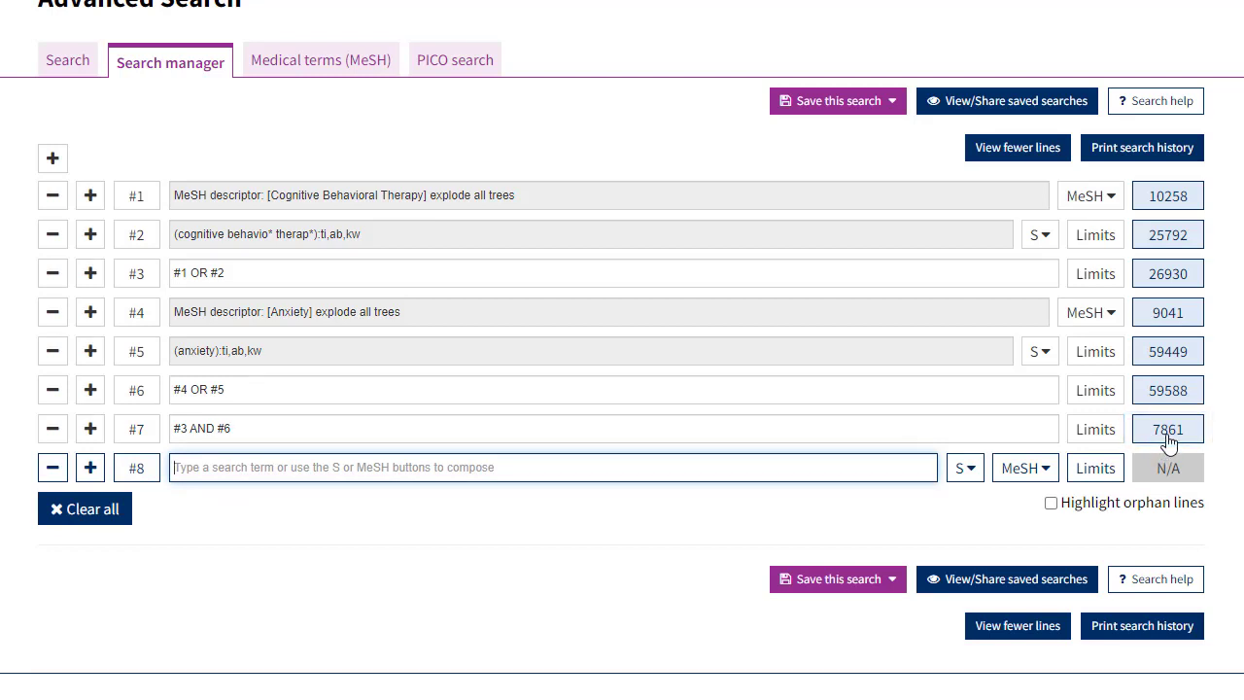
pyautogui.click(1169, 439)
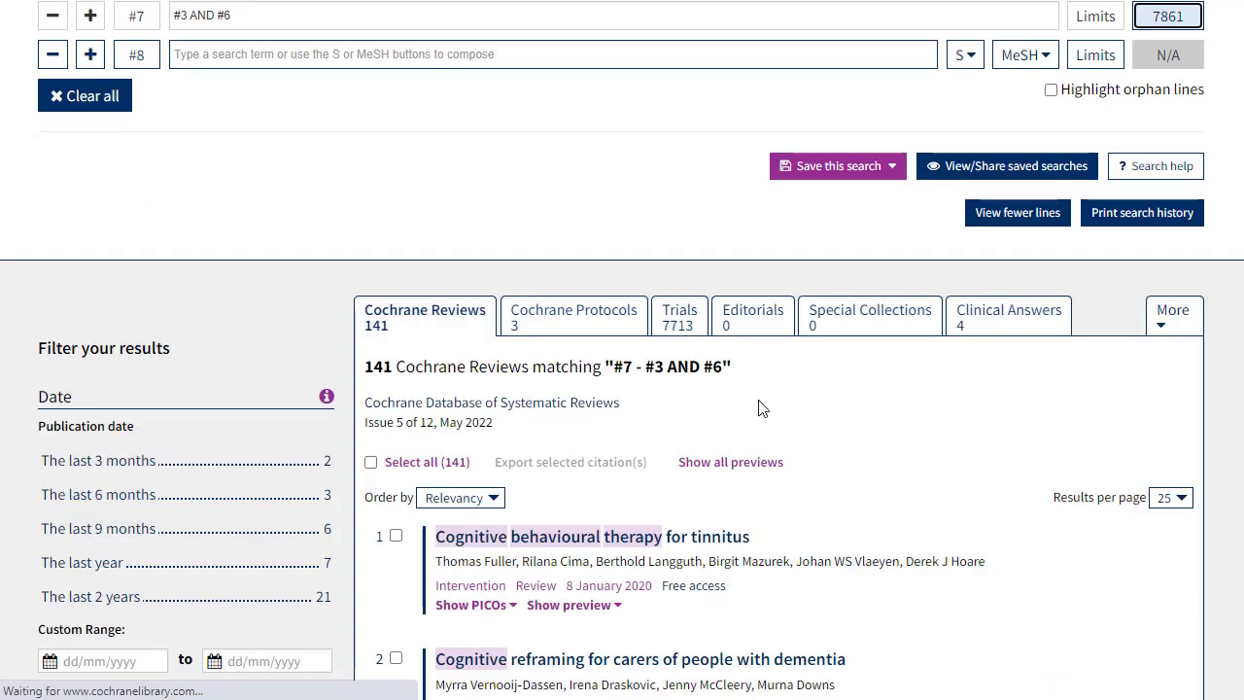
pyautogui.scroll(-2, 762, 408)
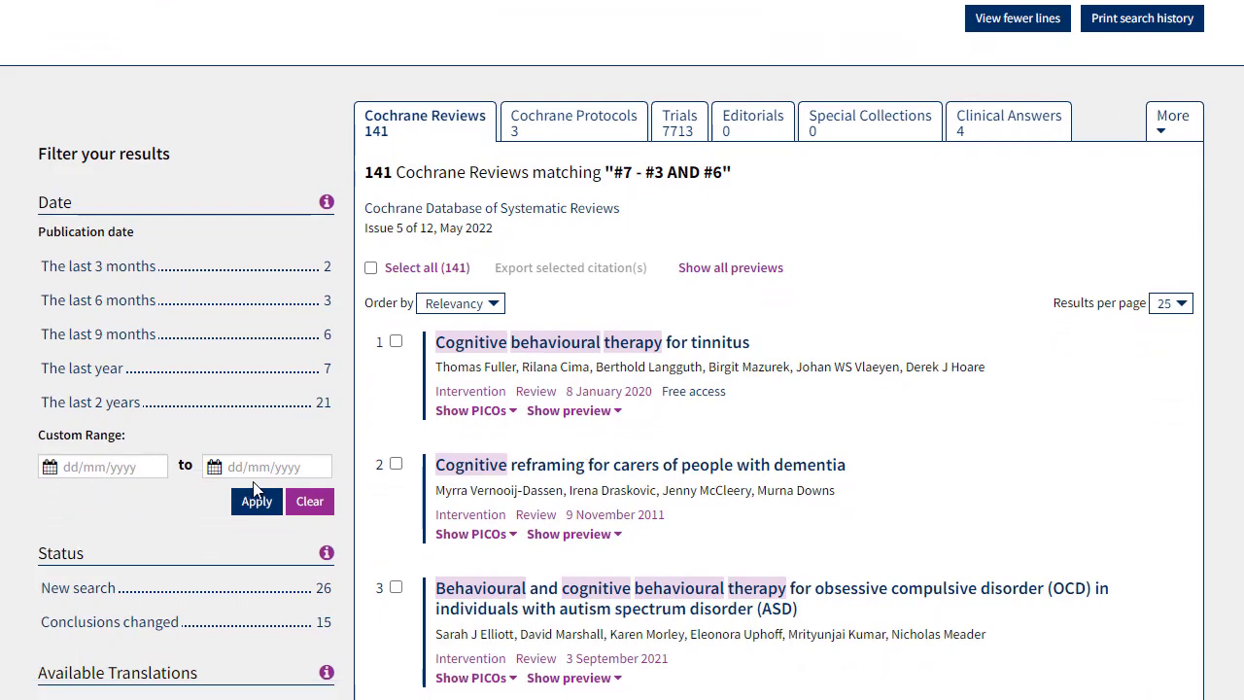
pyautogui.click(105, 409)
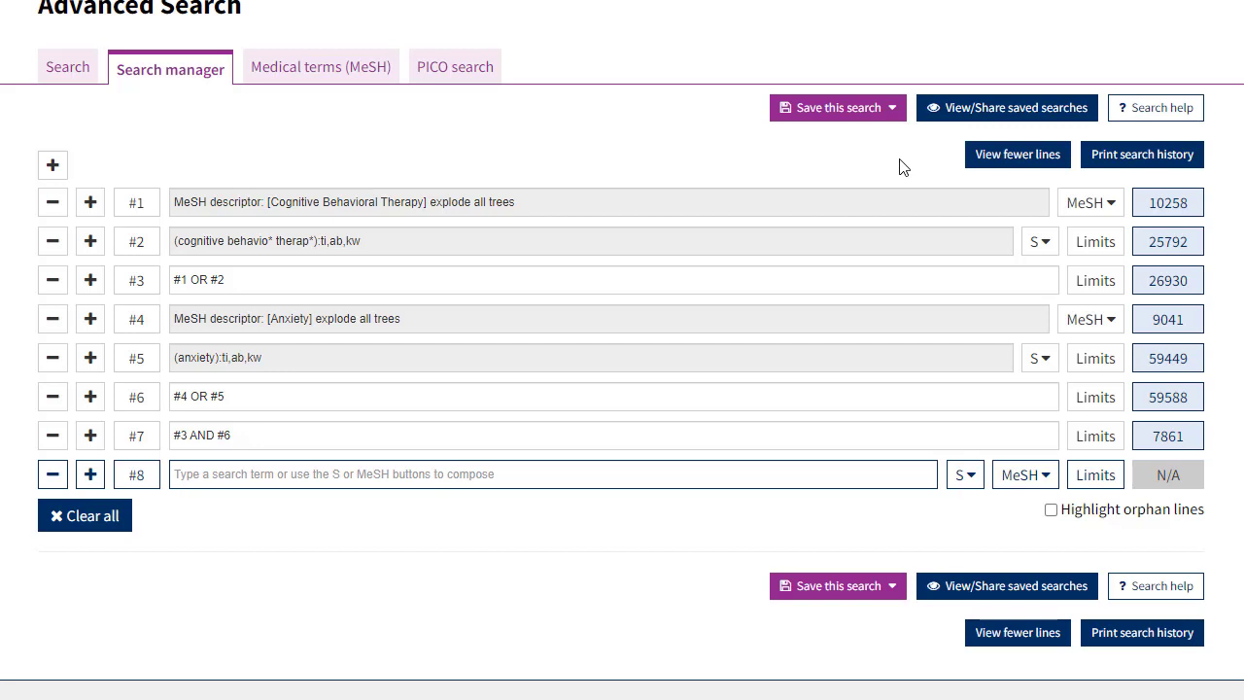
# Check the Signed In account menu, then bring up the Save this search options.
pyautogui.scroll(2, 899, 167)
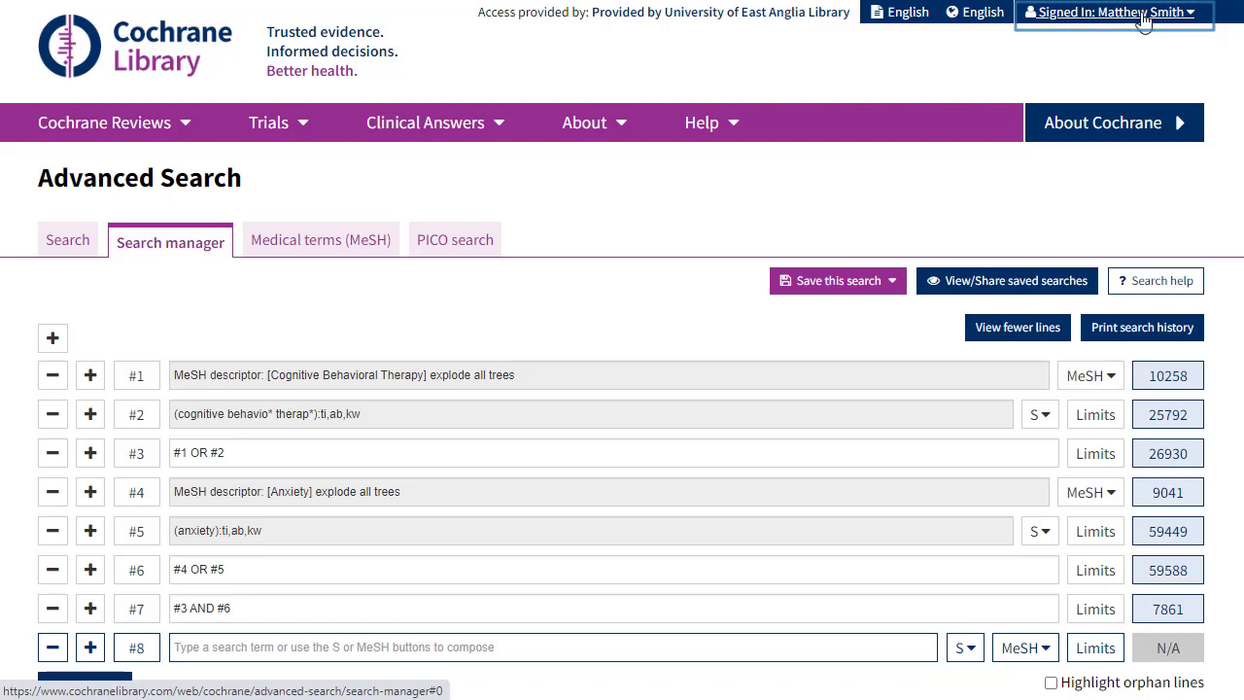
pyautogui.click(1144, 19)
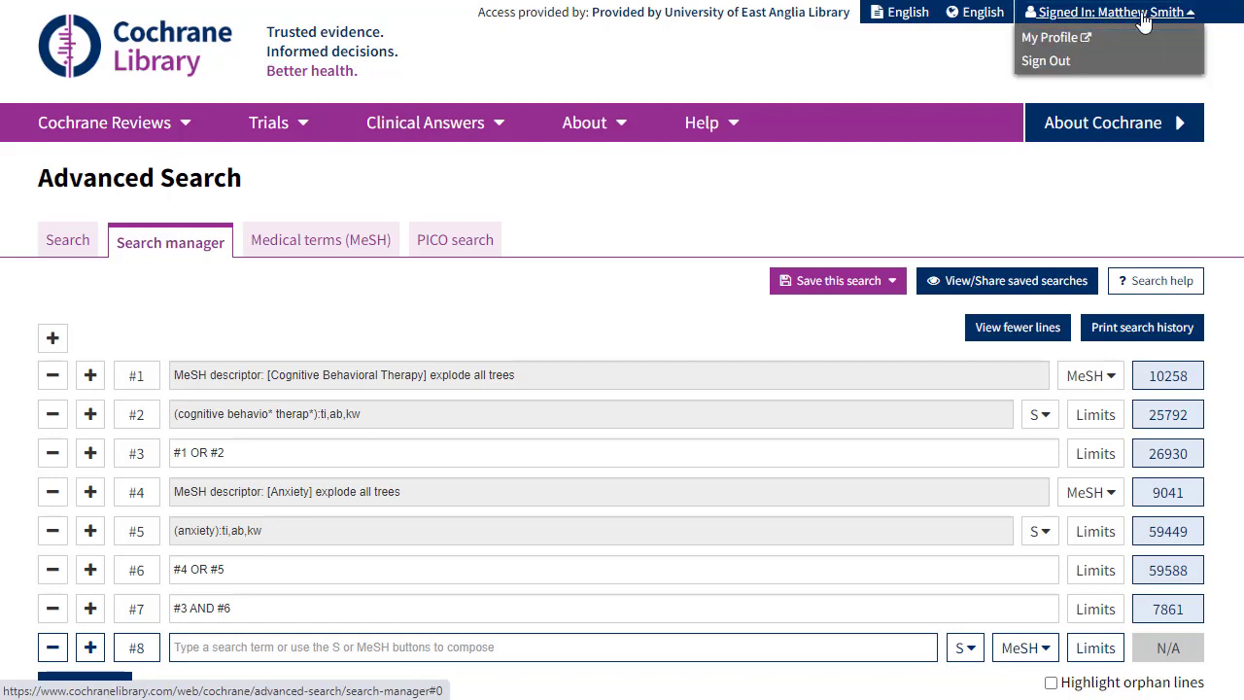
pyautogui.click(1144, 20)
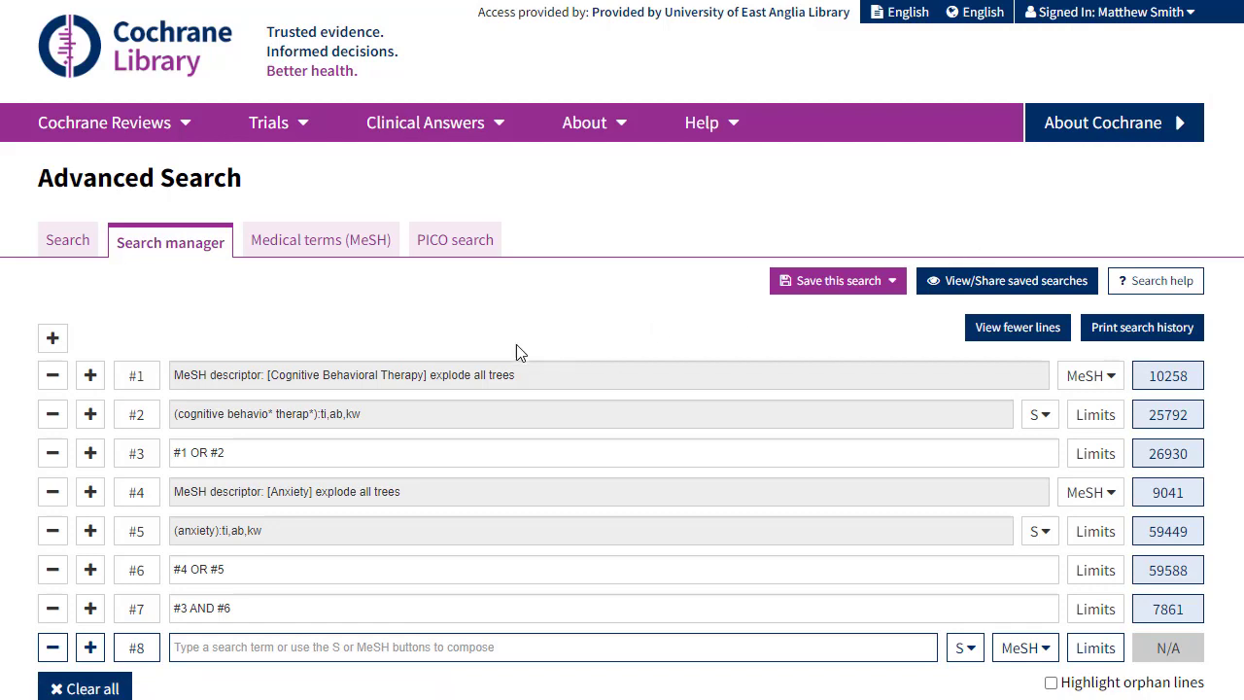
pyautogui.click(866, 297)
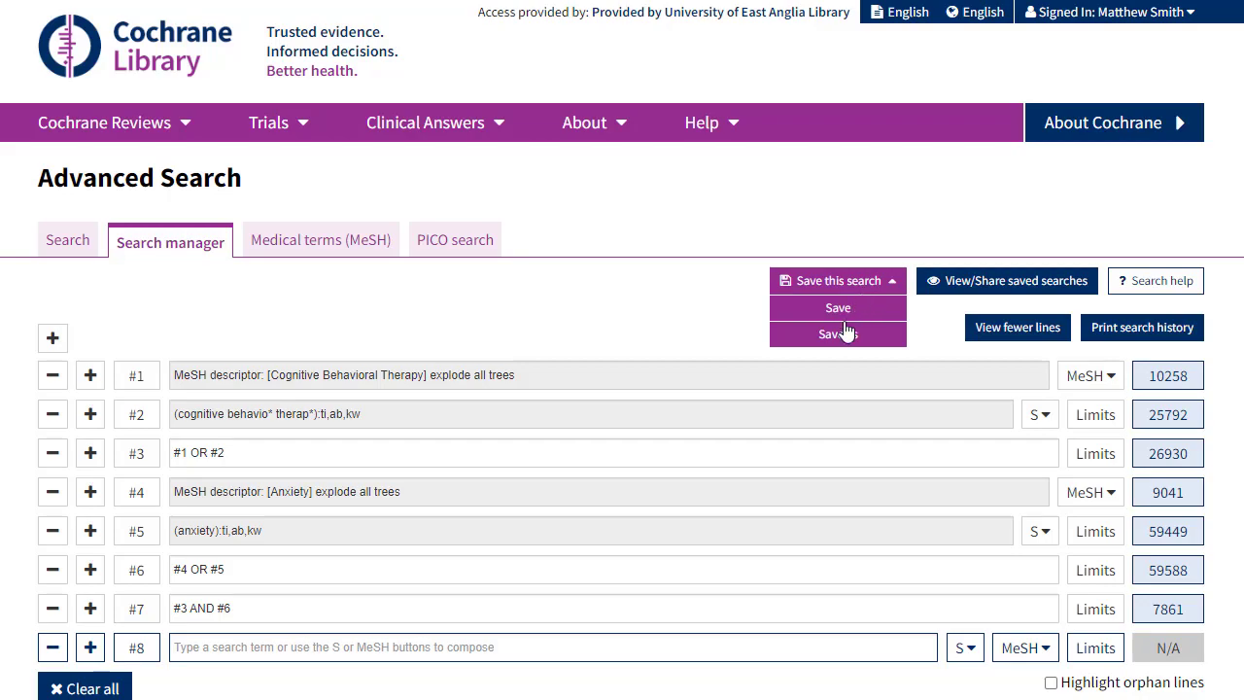
# Save the search as 'Cochrane Video Example' with comment 'For demonstration purposes only.'.
pyautogui.click(841, 338)
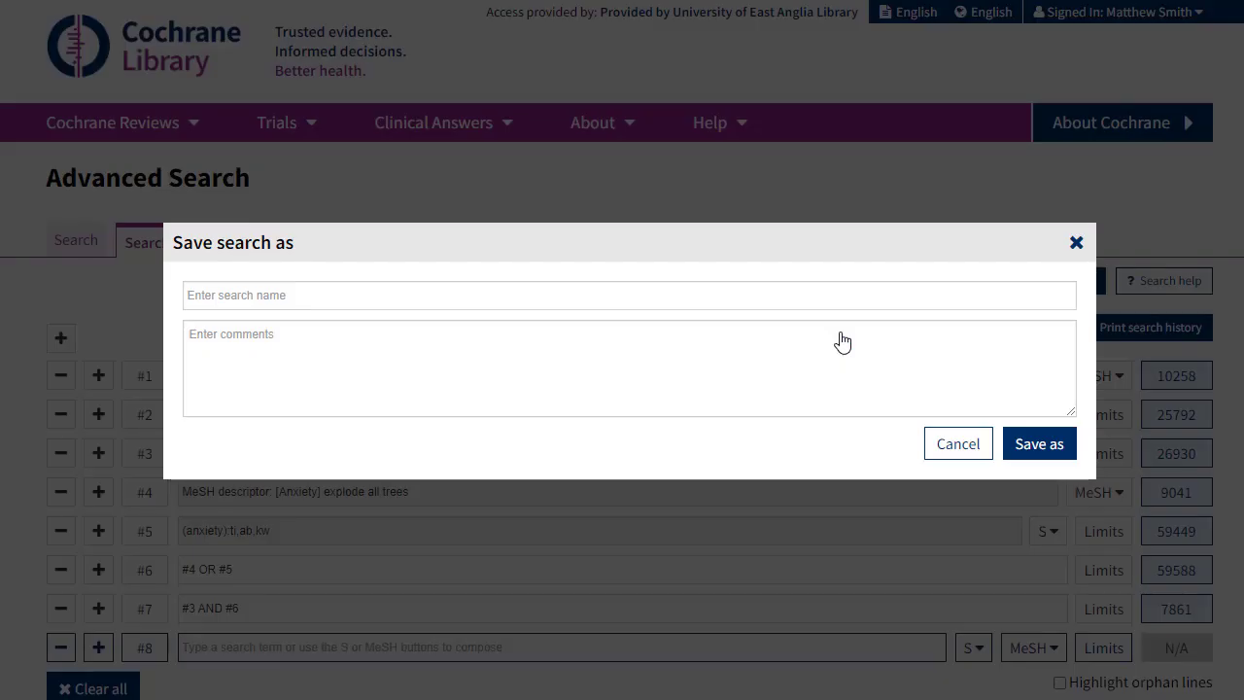
pyautogui.click(761, 295)
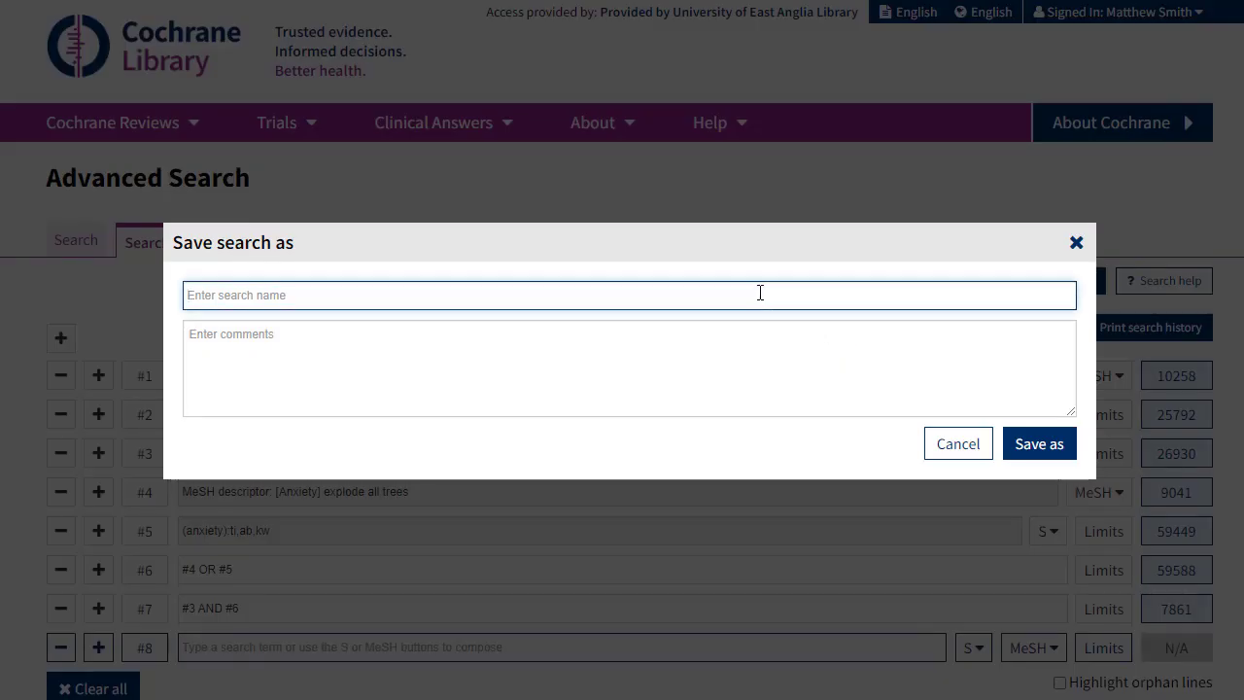
pyautogui.write('Cochrane ')
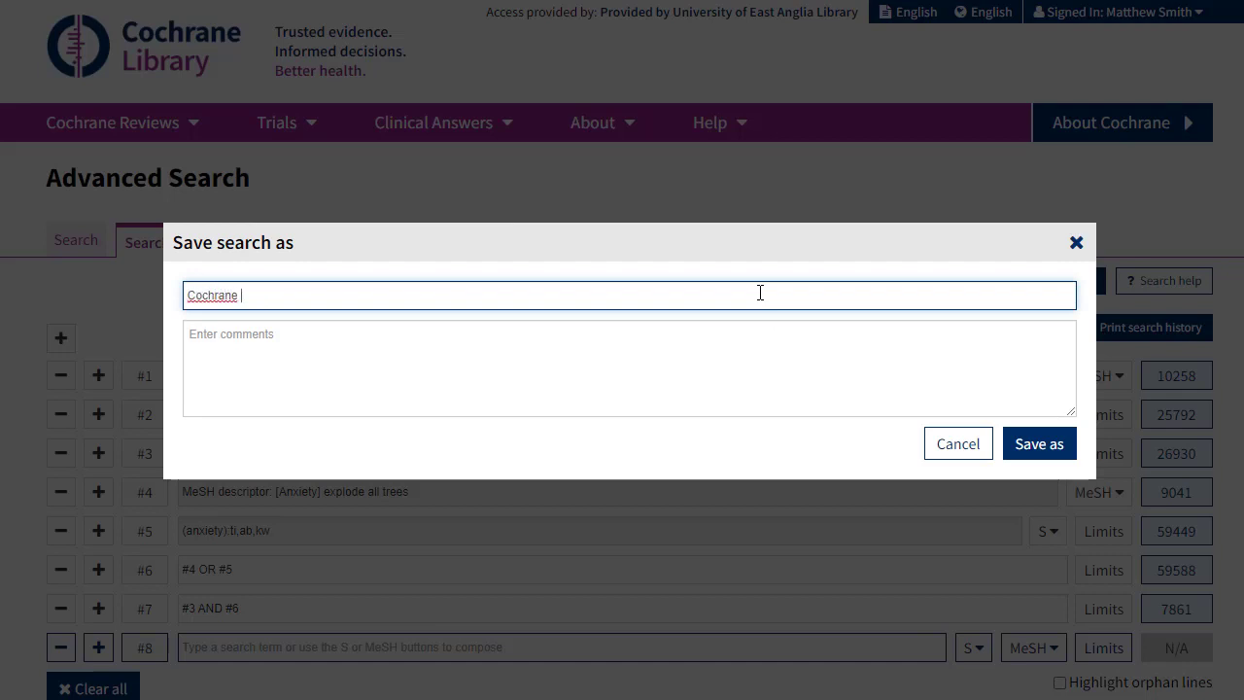
pyautogui.write('Video Example')
pyautogui.click(719, 348)
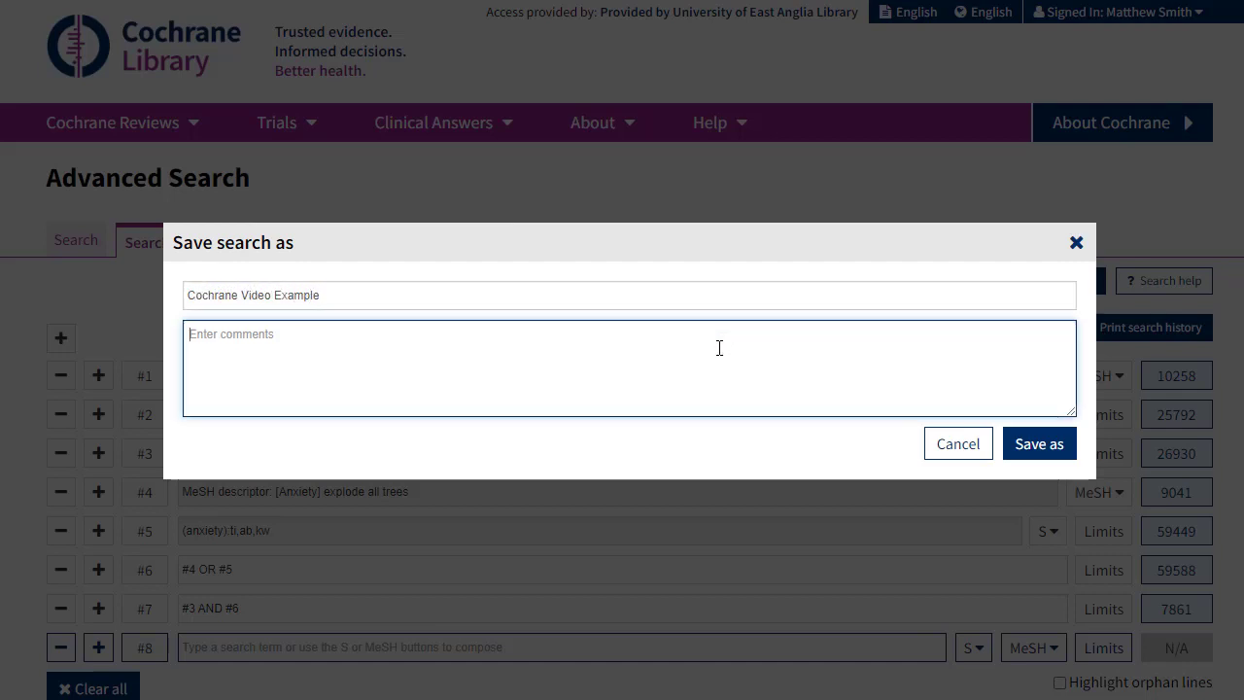
pyautogui.write('For demonstration purposes only.')
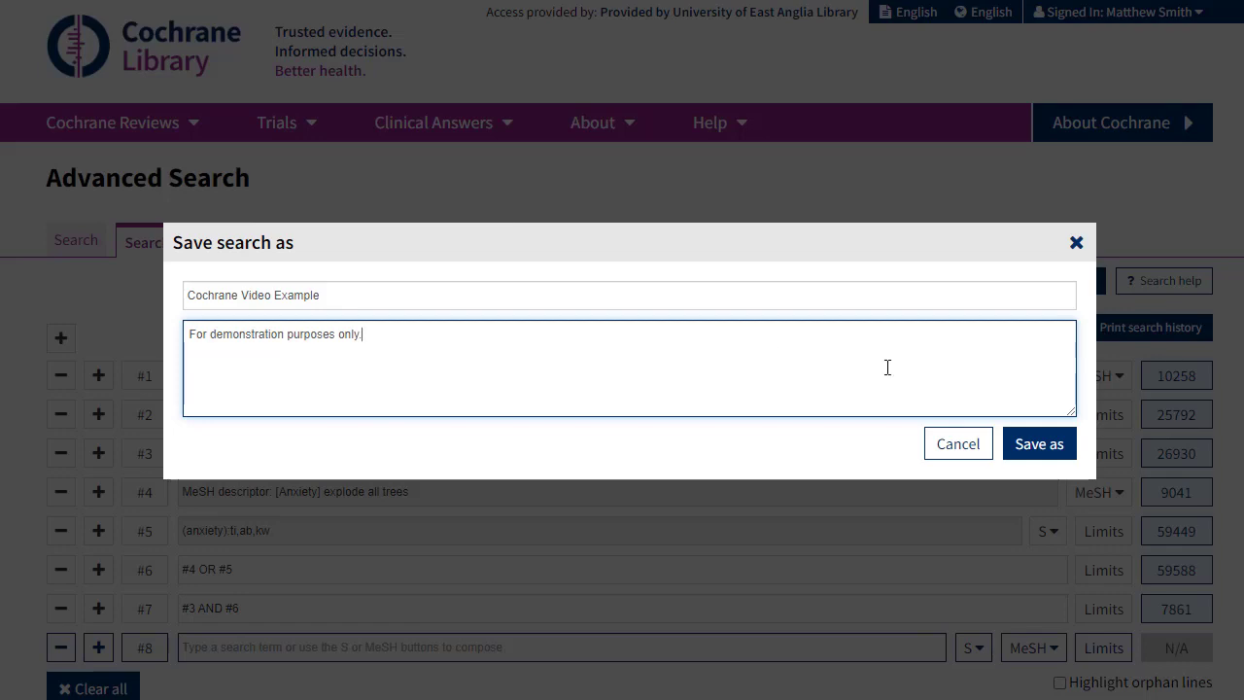
pyautogui.click(1036, 453)
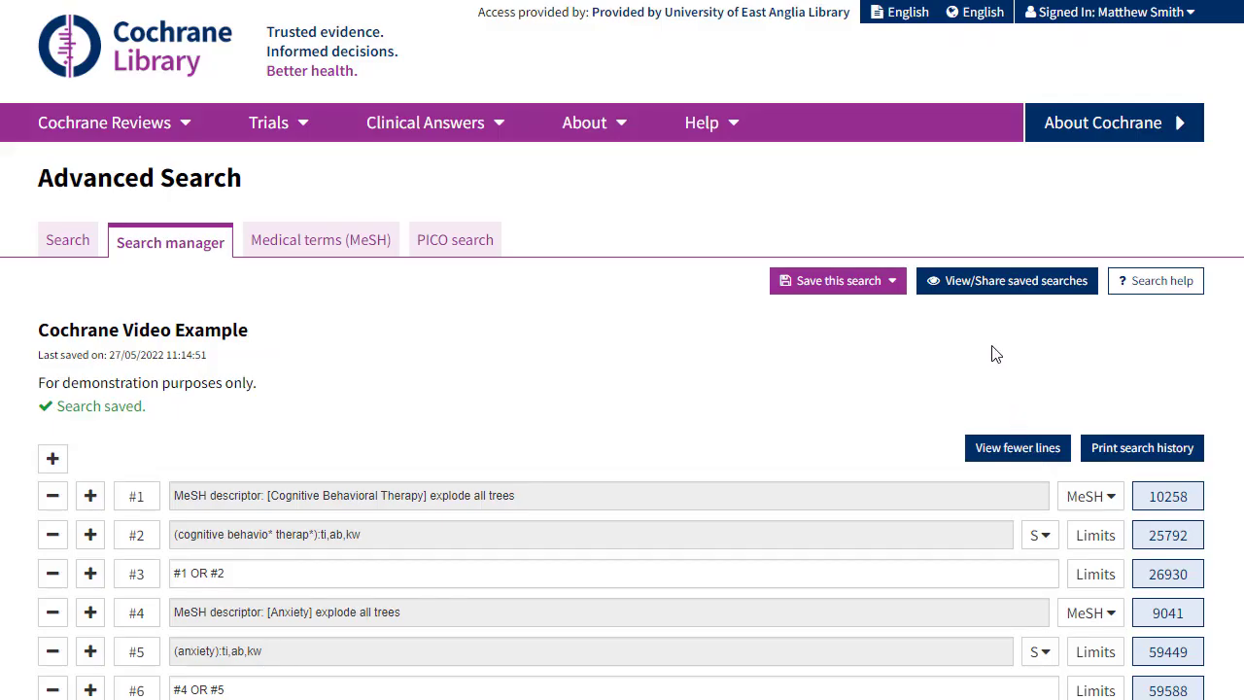
pyautogui.click(961, 288)
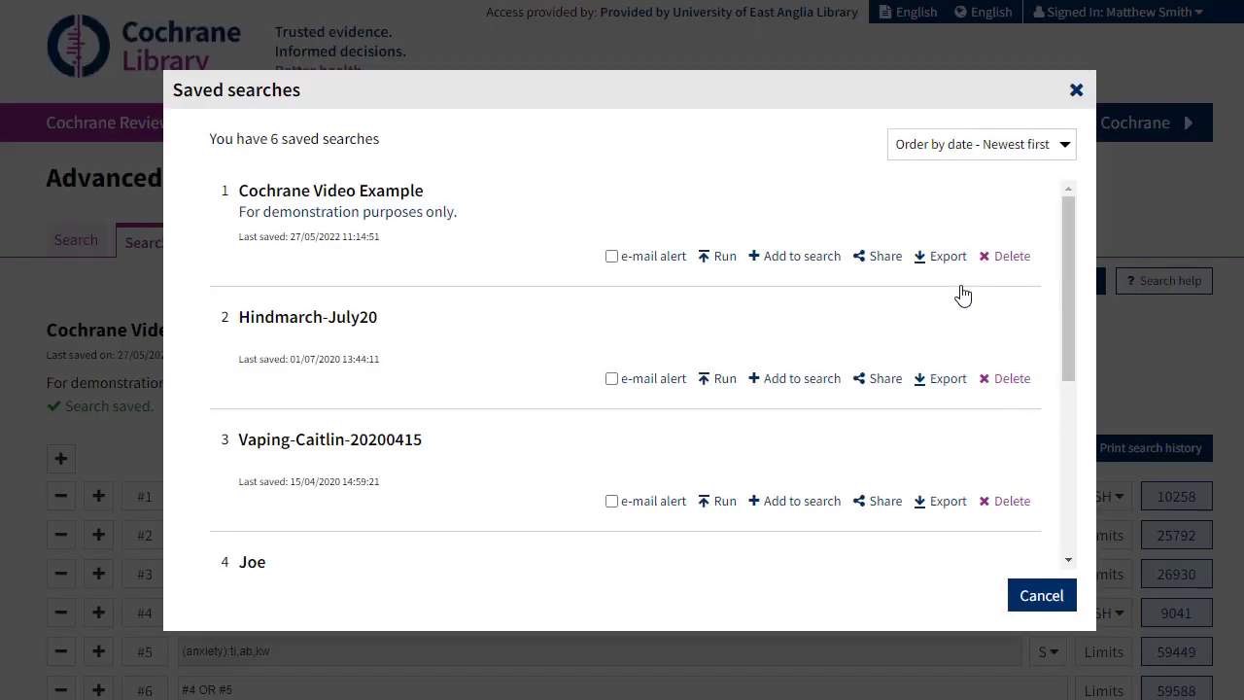
pyautogui.scroll(-3, 786, 320)
pyautogui.scroll(3, 787, 321)
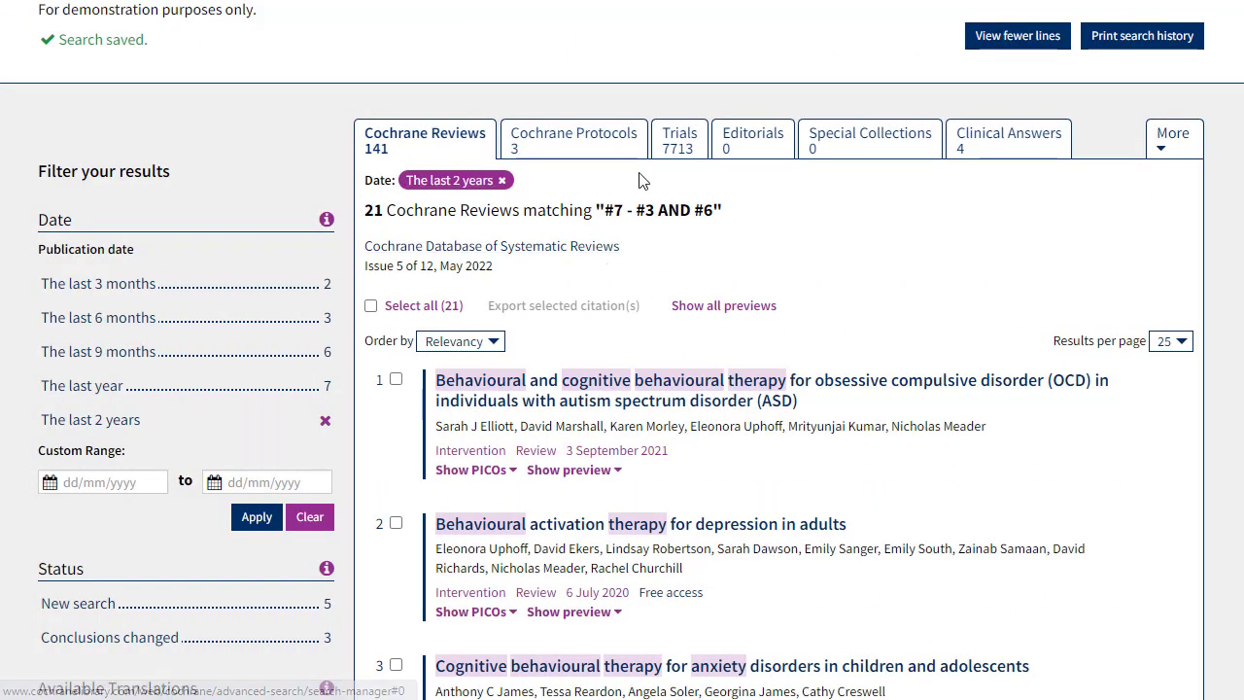
# Tick only results 1 and 2, the OCD-in-autism and adult depression reviews.
pyautogui.click(372, 307)
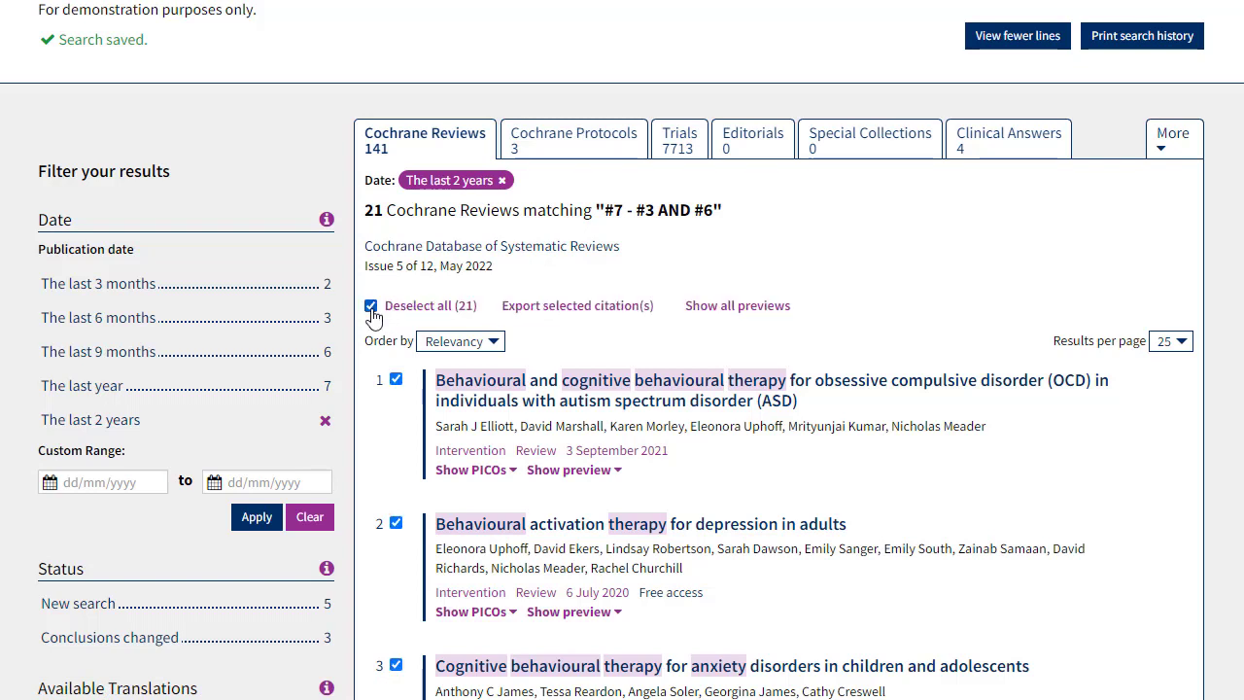
pyautogui.click(371, 307)
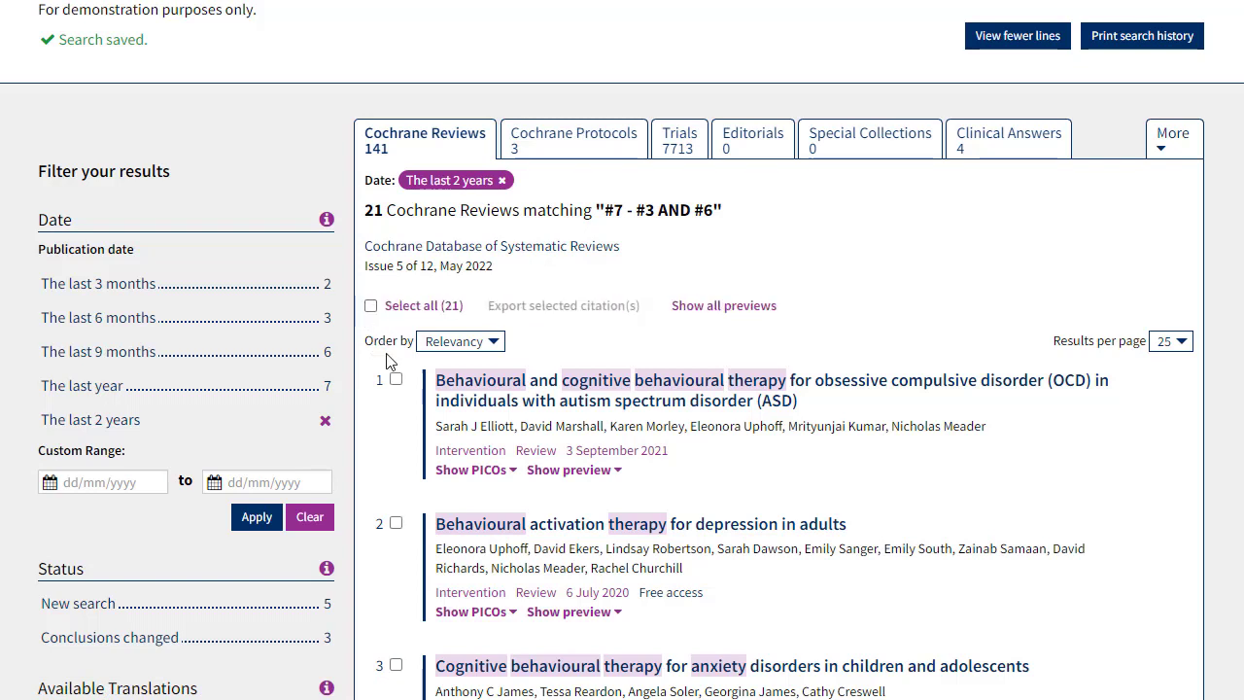
pyautogui.click(395, 379)
pyautogui.click(396, 523)
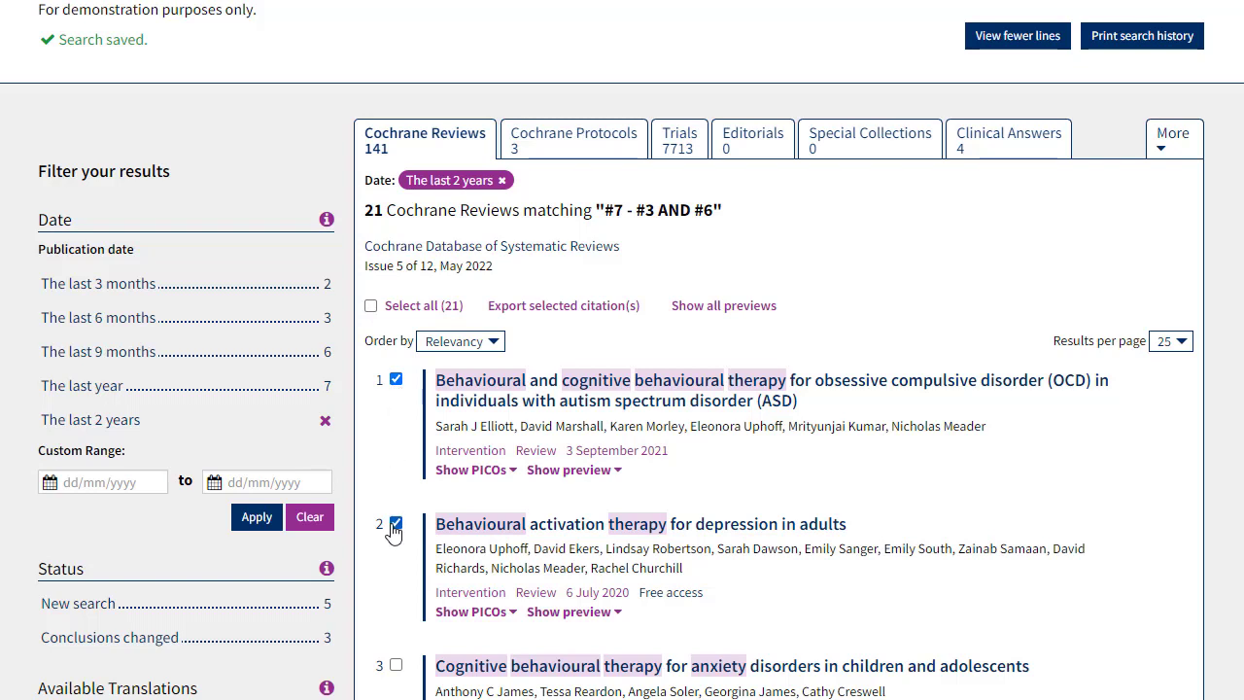
# Download the two selected citations as RIS (Reference Manager) with abstracts included.
pyautogui.click(572, 307)
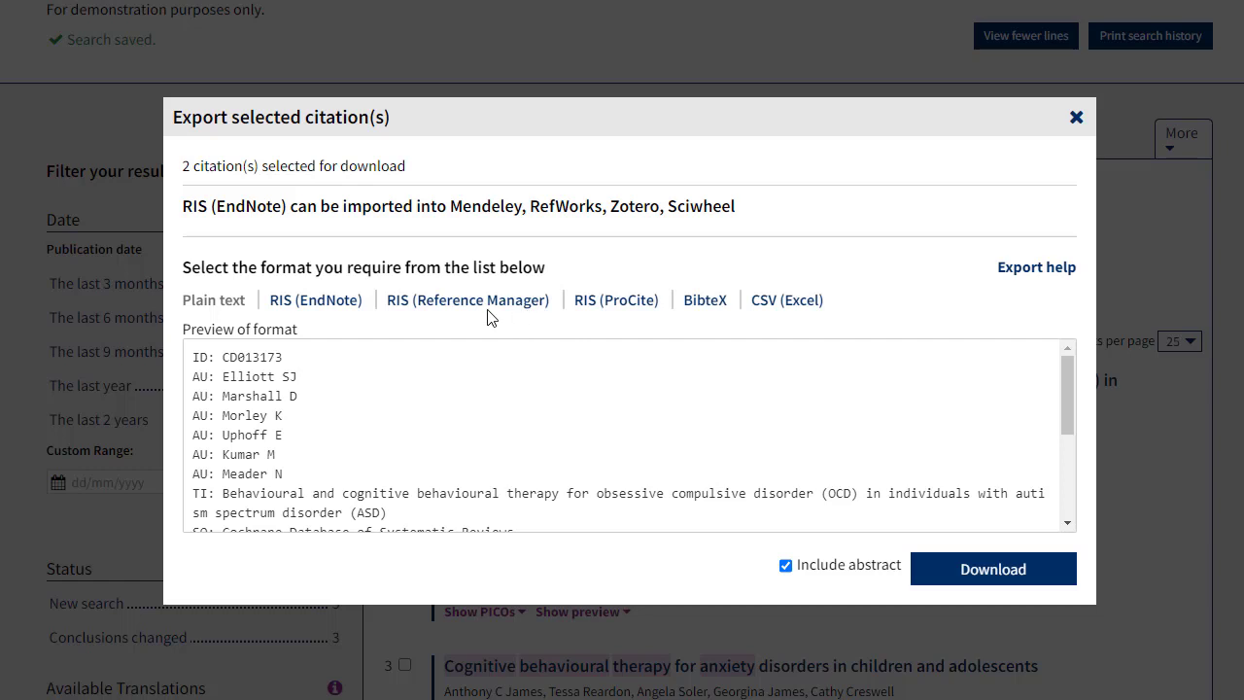
pyautogui.click(460, 303)
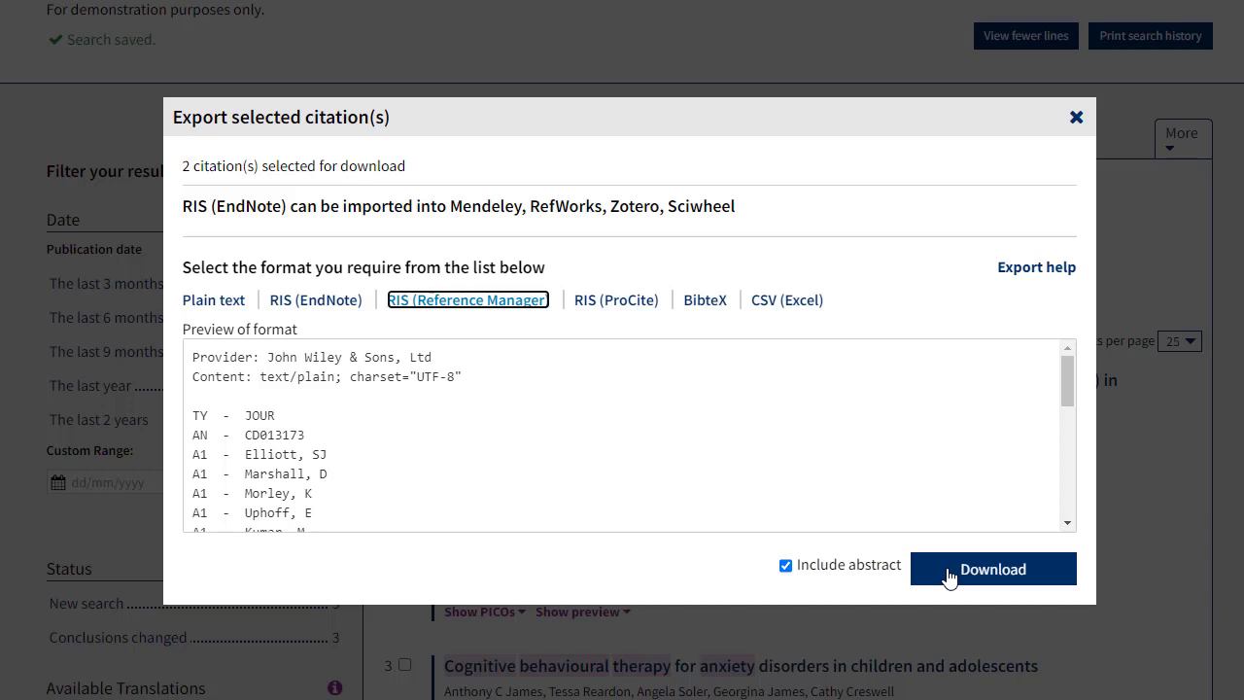
pyautogui.click(1077, 121)
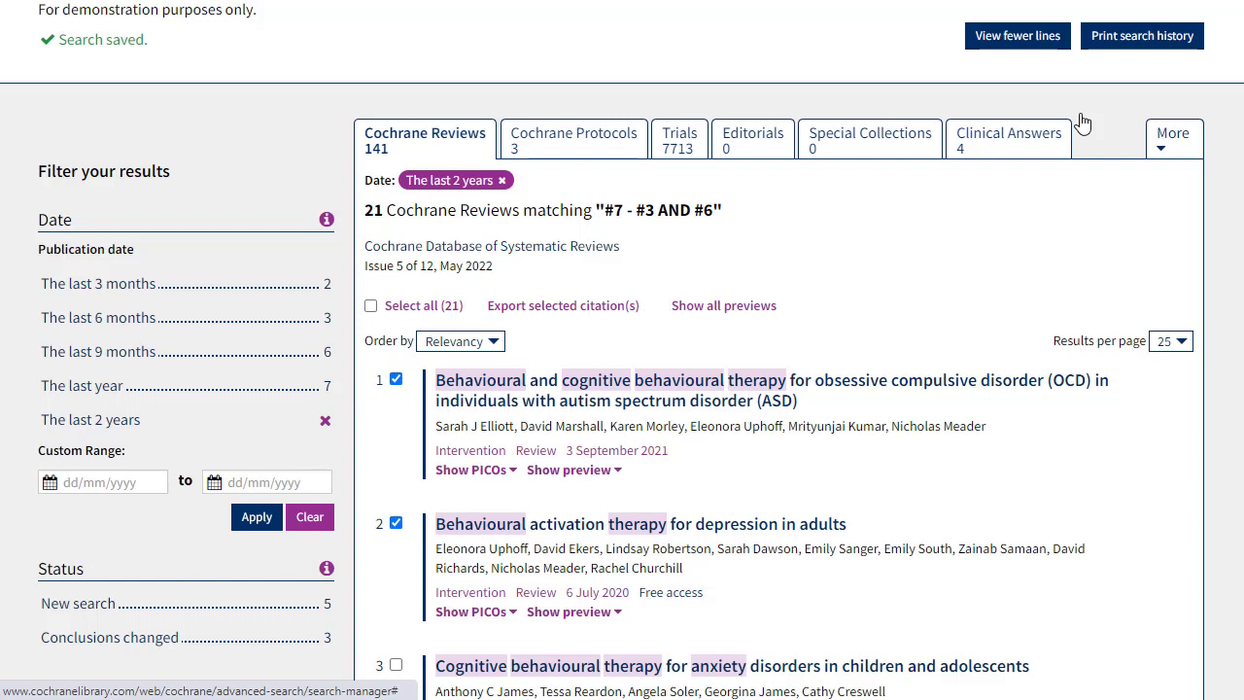